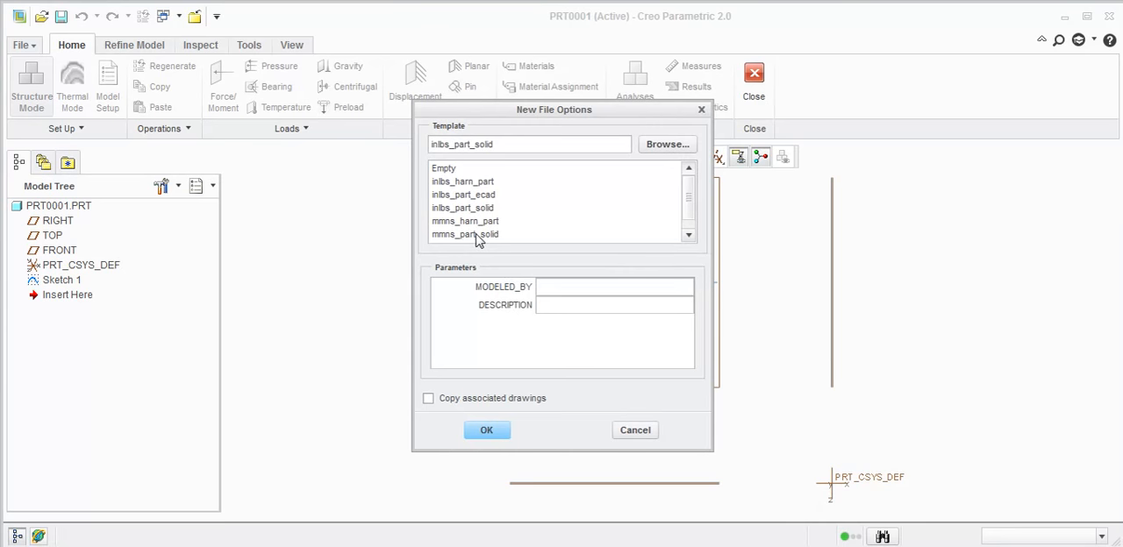
- Create a new part from the mmns_part_solid template and start a sketch on the TOP plane
{"action": "left_click", "coordinate": [478, 235]}
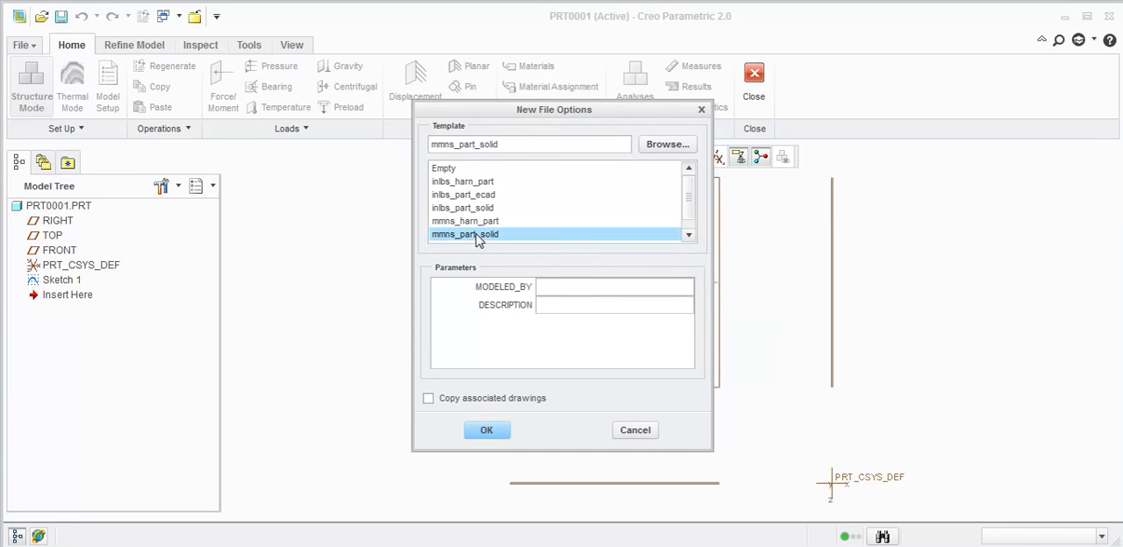
{"action": "left_click", "coordinate": [486, 430]}
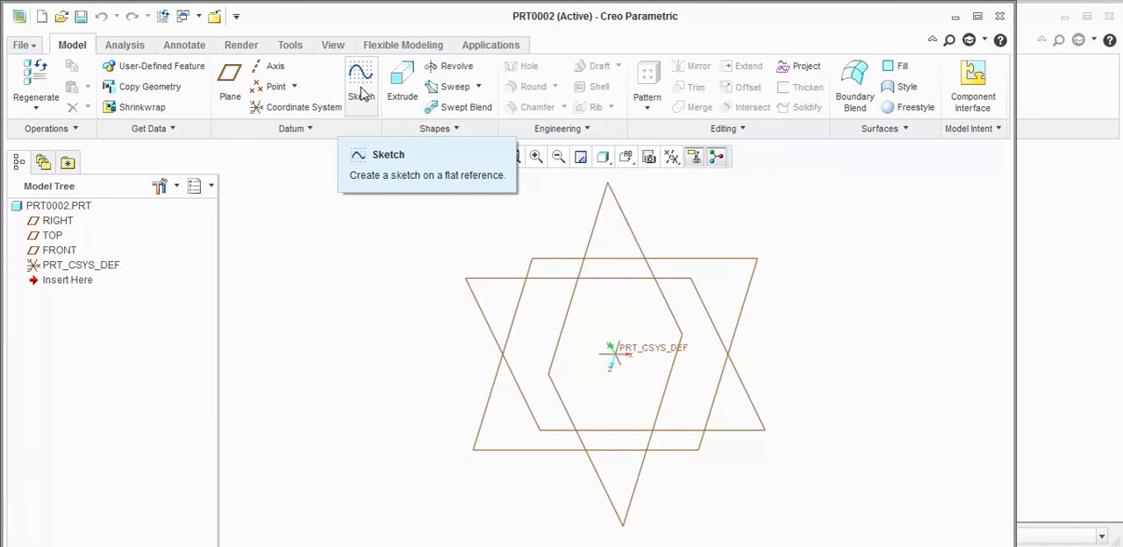
{"action": "left_click", "coordinate": [361, 94]}
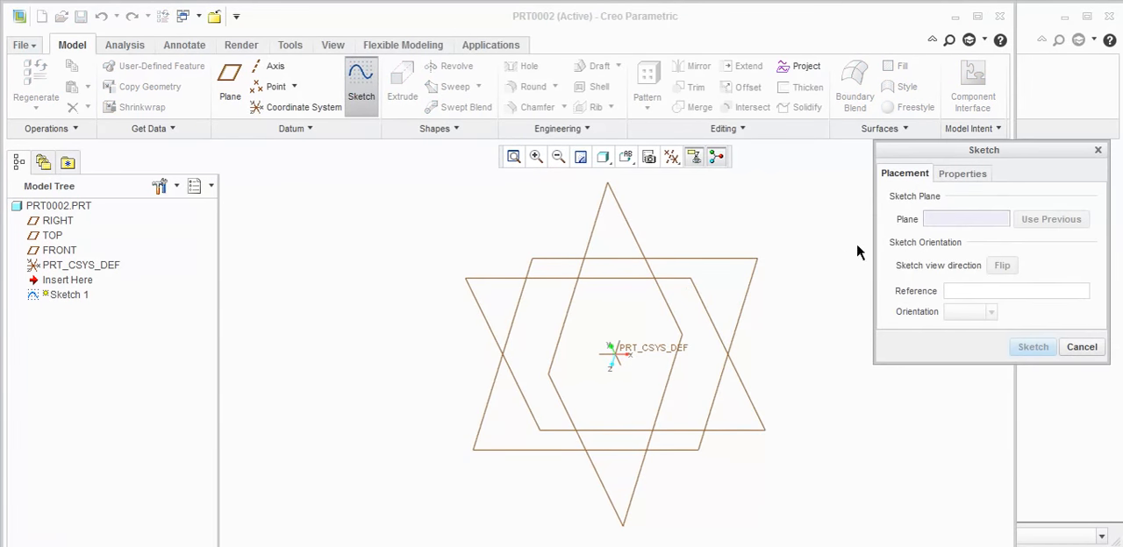
{"action": "left_click", "coordinate": [702, 260]}
{"action": "left_click", "coordinate": [1022, 348]}
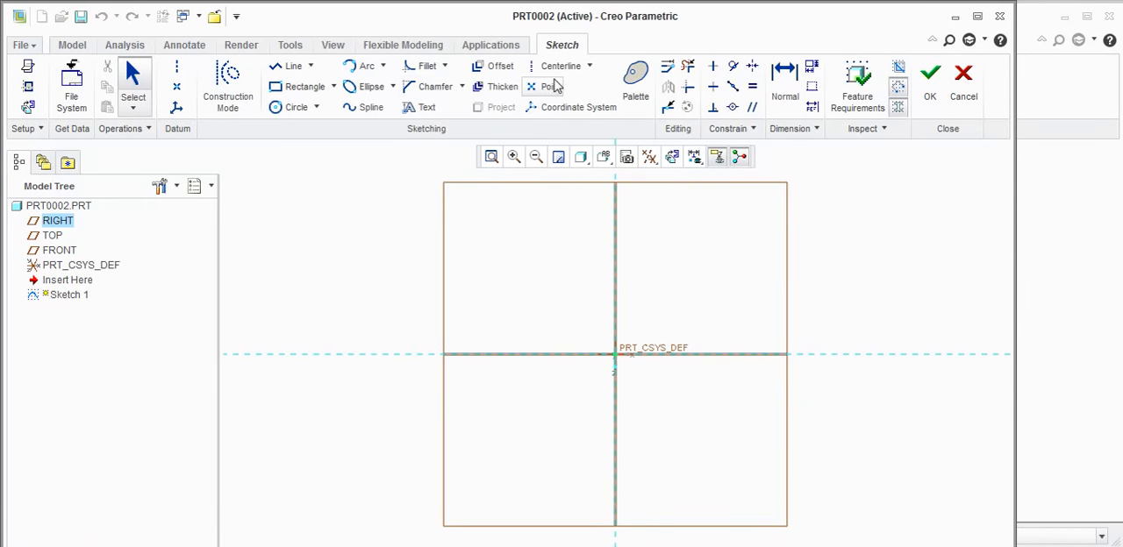
- Sketch a horizontal line about 385 mm long above the horizontal reference, crossing the vertical reference
{"action": "left_click", "coordinate": [293, 66]}
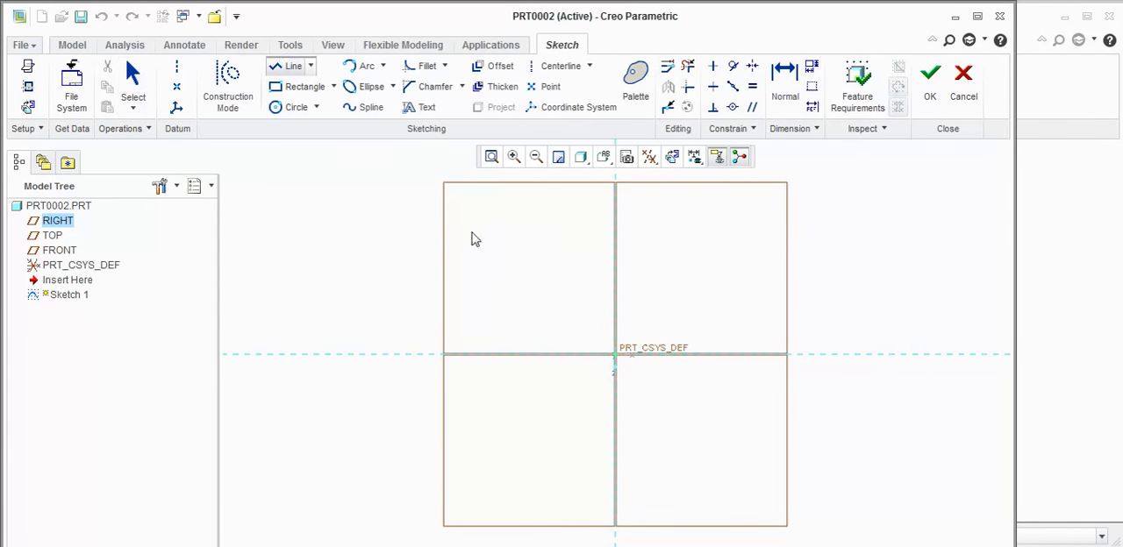
{"action": "left_click", "coordinate": [503, 255]}
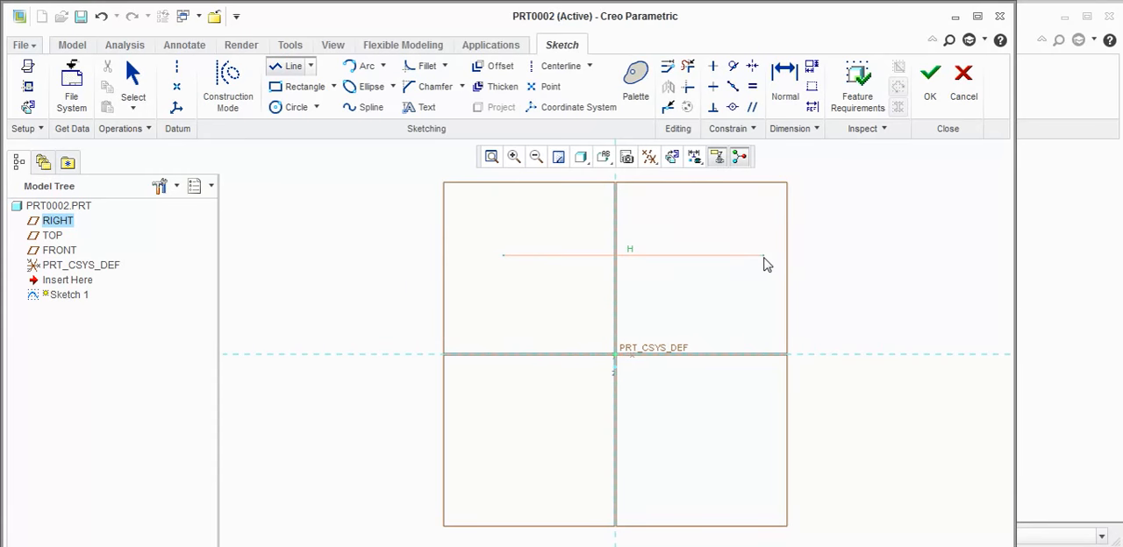
{"action": "left_click", "coordinate": [765, 256]}
{"action": "middle_click", "coordinate": [877, 244]}
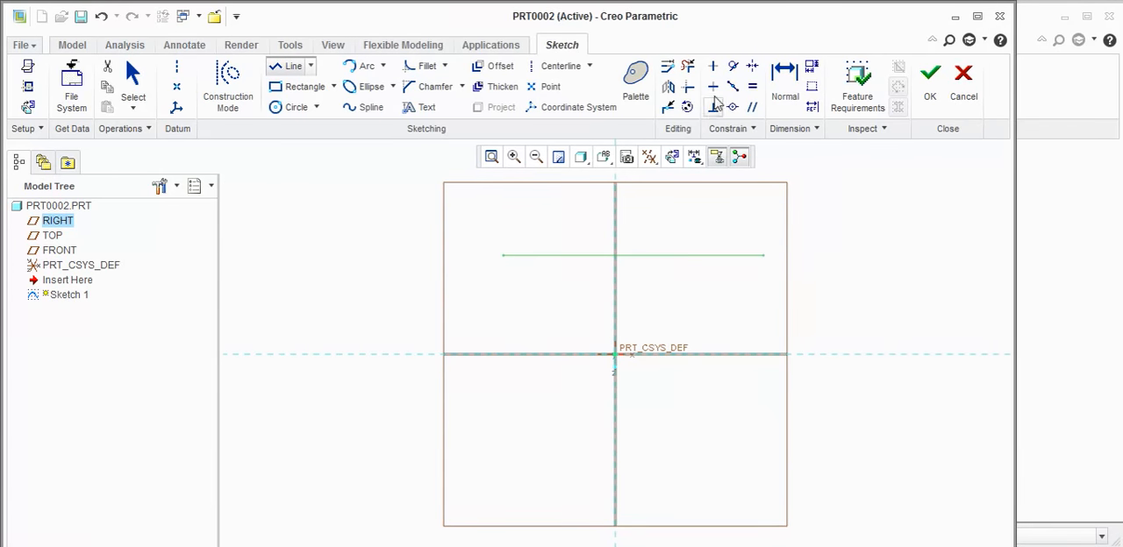
- Set the horizontal line's length to 10 mm
{"action": "left_click", "coordinate": [785, 79]}
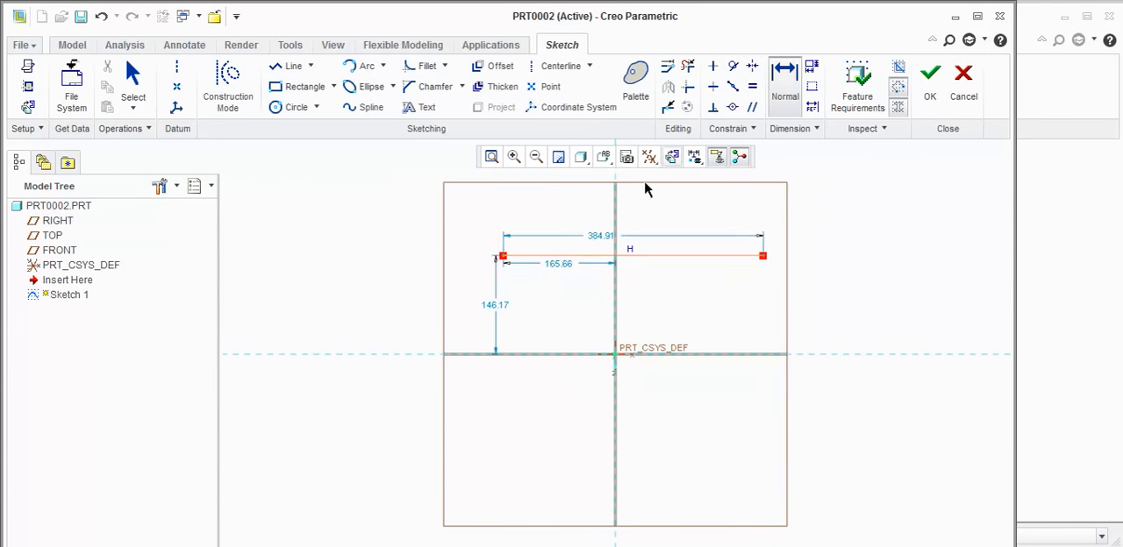
{"action": "double_click", "coordinate": [598, 236]}
{"action": "type", "text": "10"}
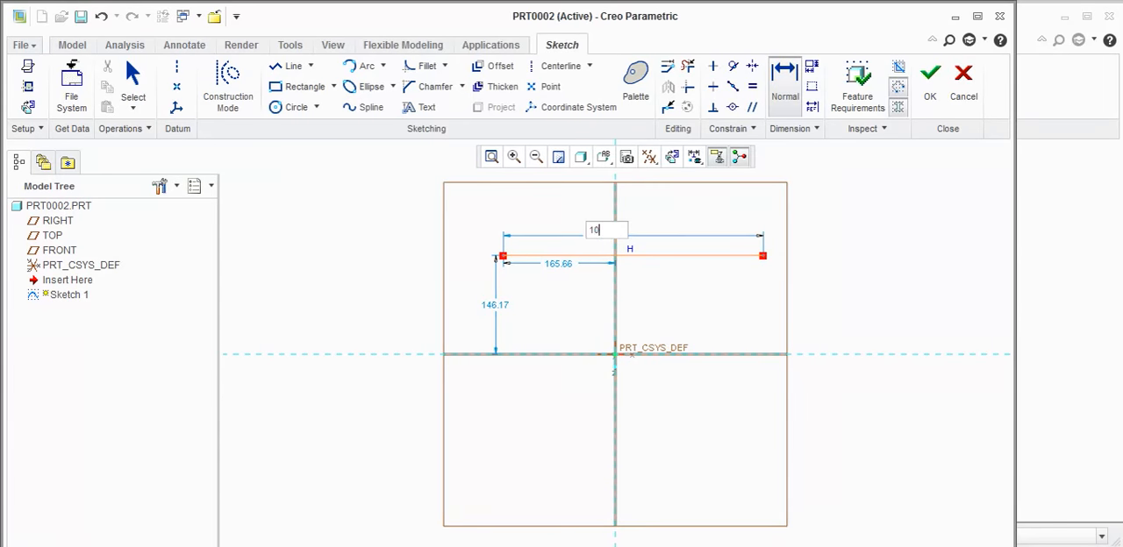
{"action": "key", "text": "Return"}
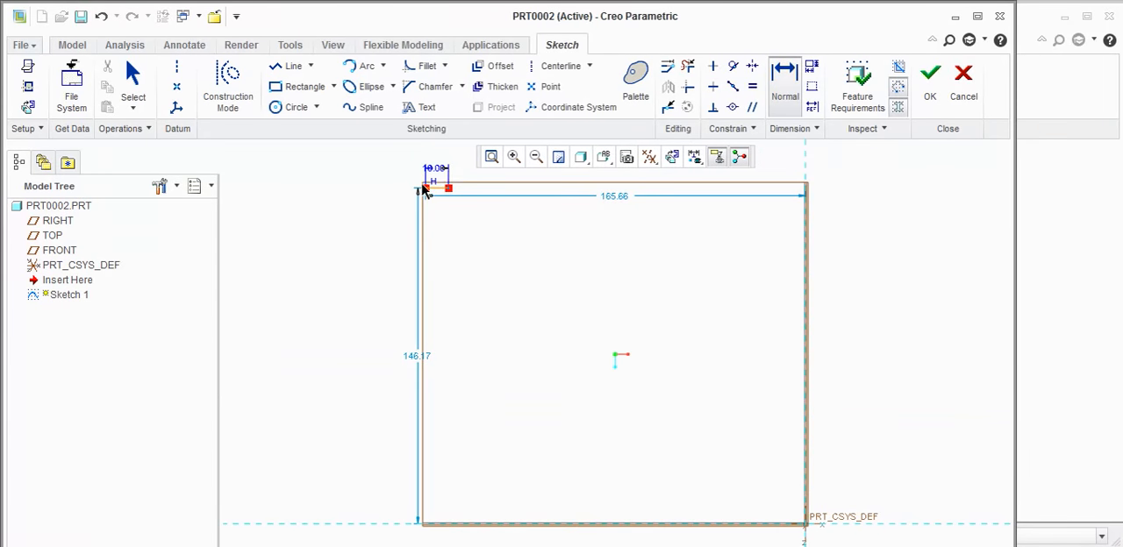
- Set the horizontal line's length to 100 mm
{"action": "double_click", "coordinate": [436, 168]}
{"action": "type", "text": "100"}
{"action": "key", "text": "Return"}
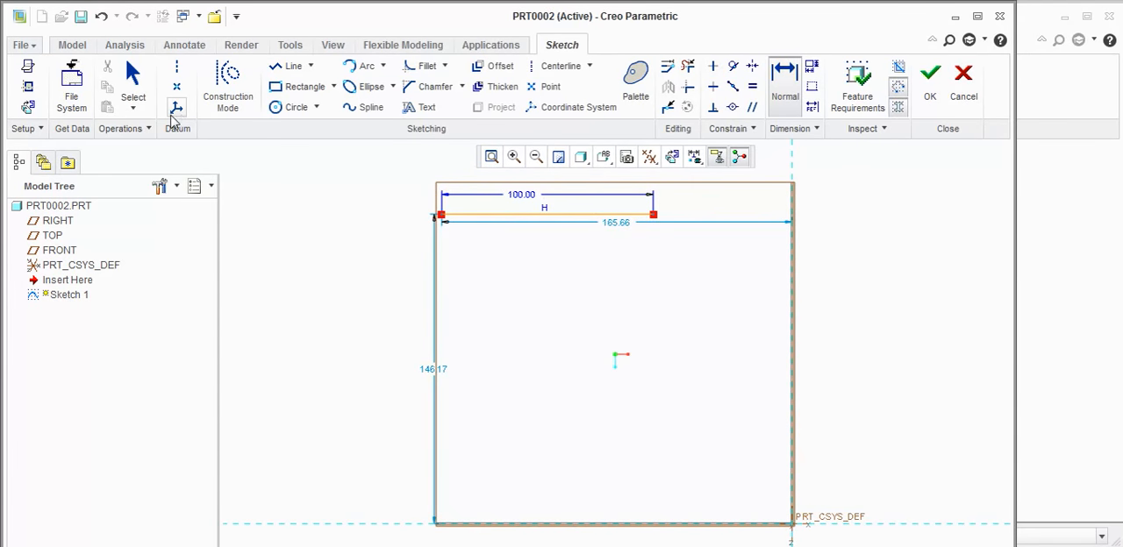
- Place a datum point at the midpoint of the 100 mm line and finish the sketch
{"action": "left_click", "coordinate": [171, 93]}
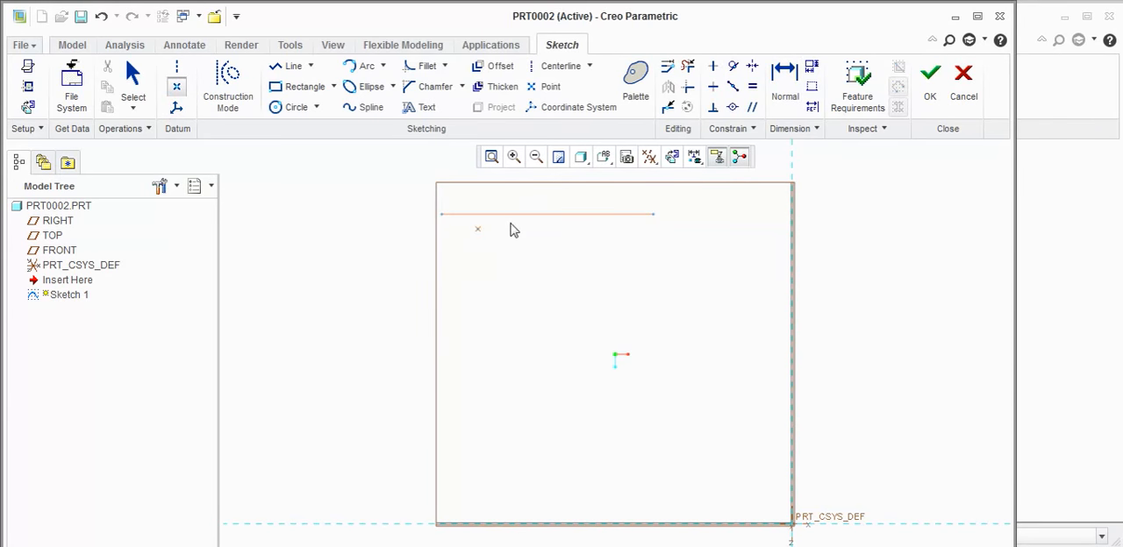
{"action": "left_click", "coordinate": [547, 215]}
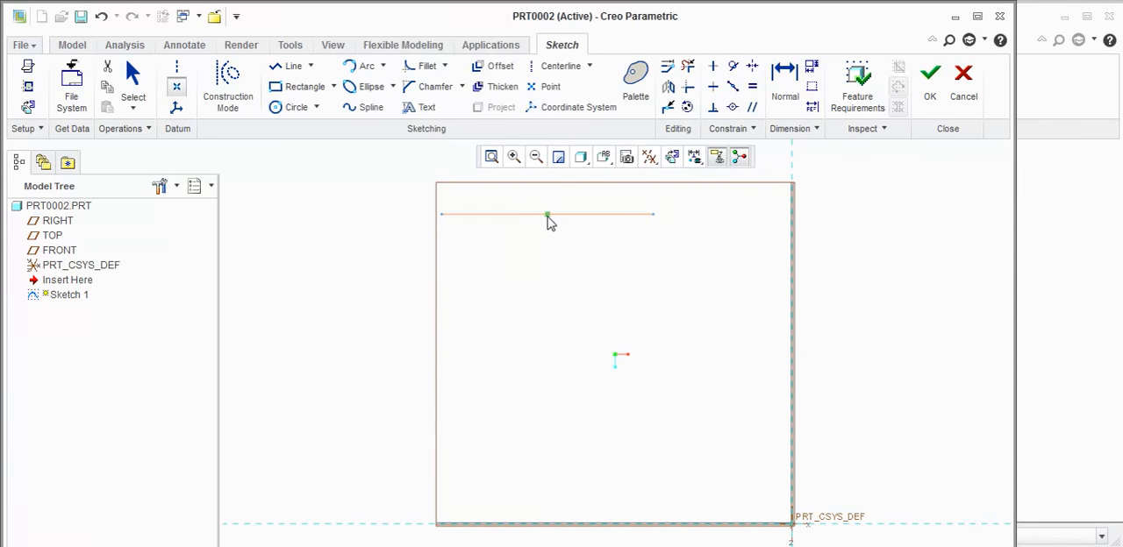
{"action": "left_click", "coordinate": [930, 83]}
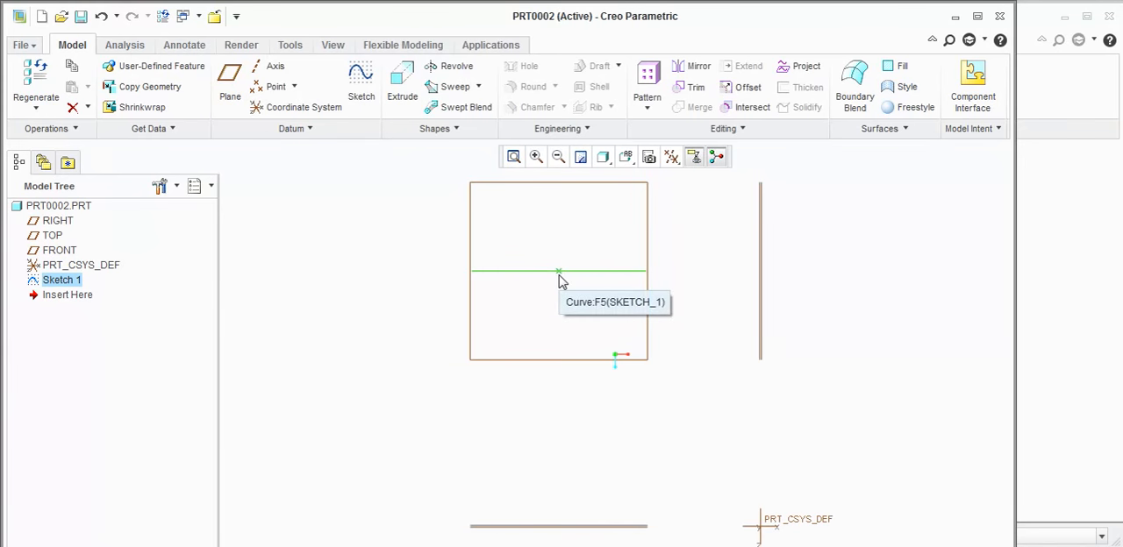
- Enter the Simulate environment and start a beam idealization that references the sketched line
{"action": "left_click", "coordinate": [488, 45]}
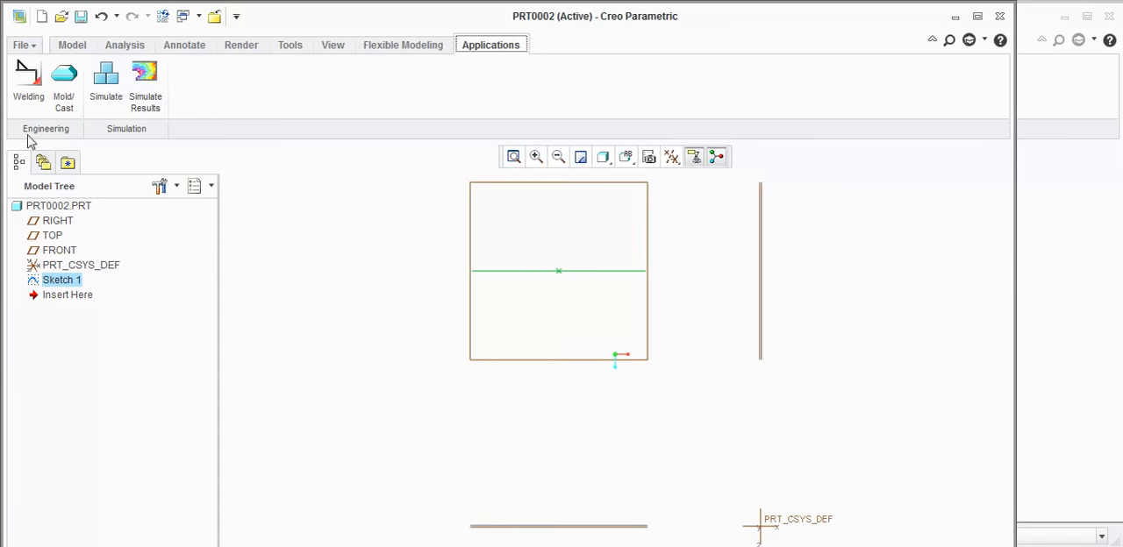
{"action": "left_click", "coordinate": [106, 83]}
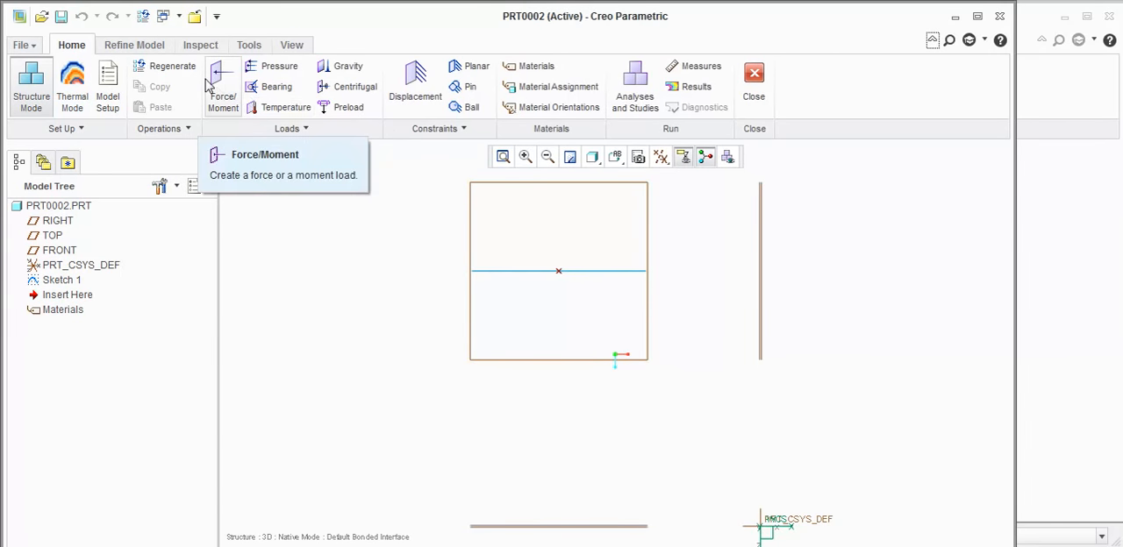
{"action": "left_click", "coordinate": [122, 45]}
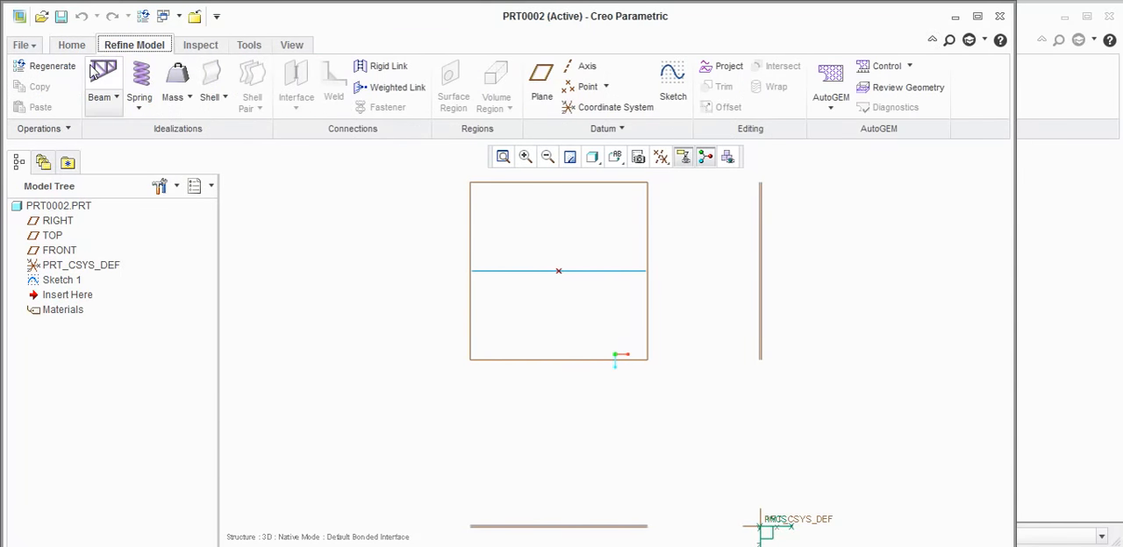
{"action": "left_click", "coordinate": [103, 76]}
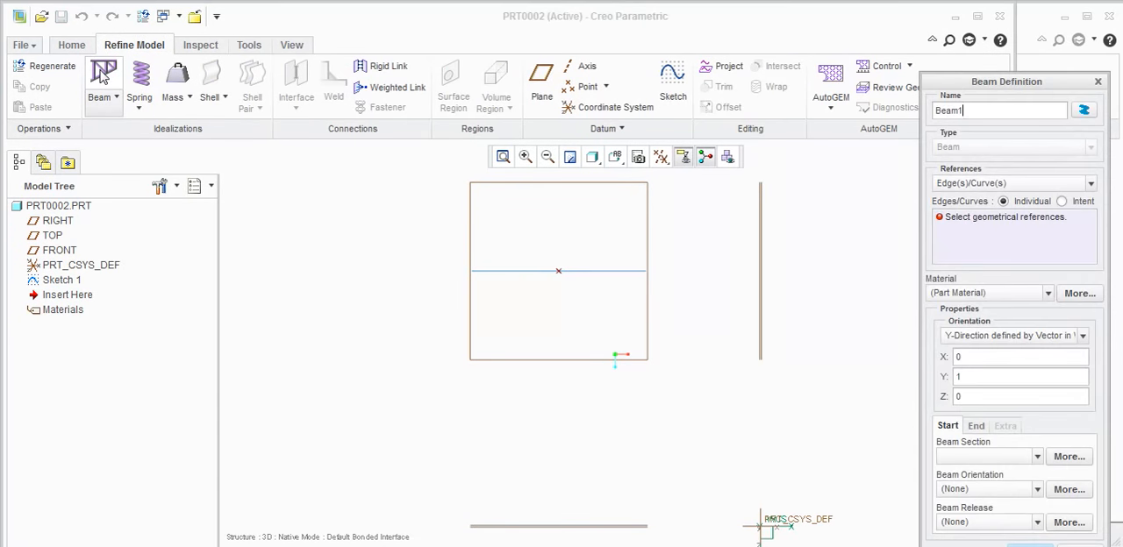
{"action": "left_click", "coordinate": [569, 275]}
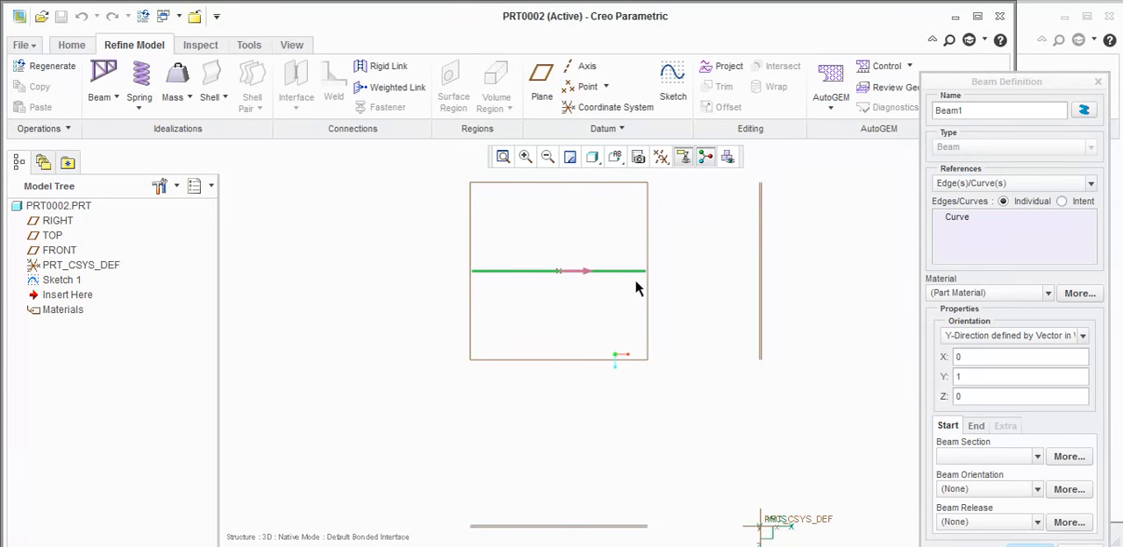
- Add the fe30 material from the library to the model and assign it to the beam
{"action": "left_click", "coordinate": [1078, 293]}
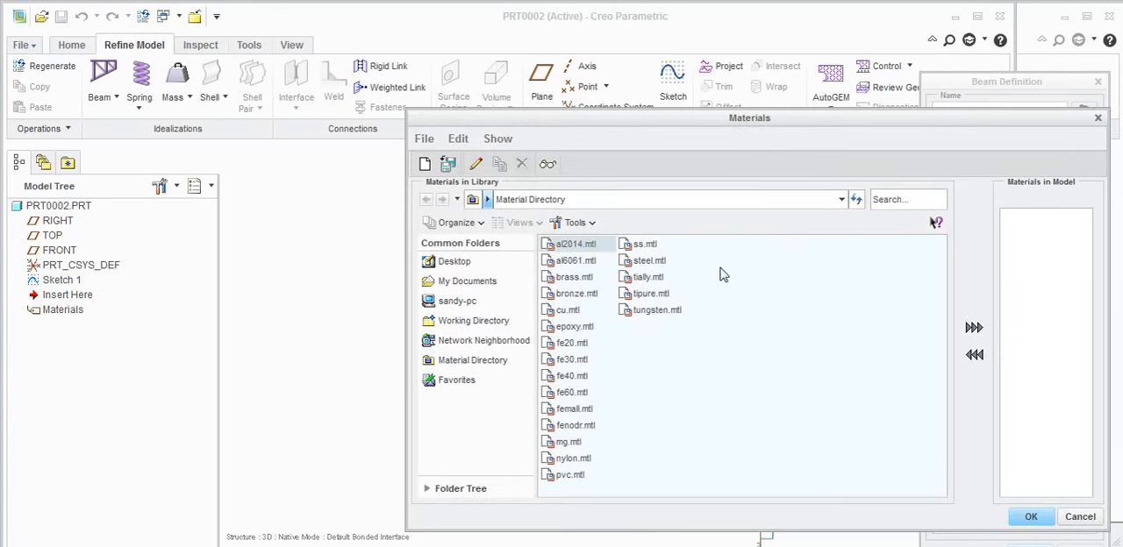
{"action": "left_click", "coordinate": [566, 360]}
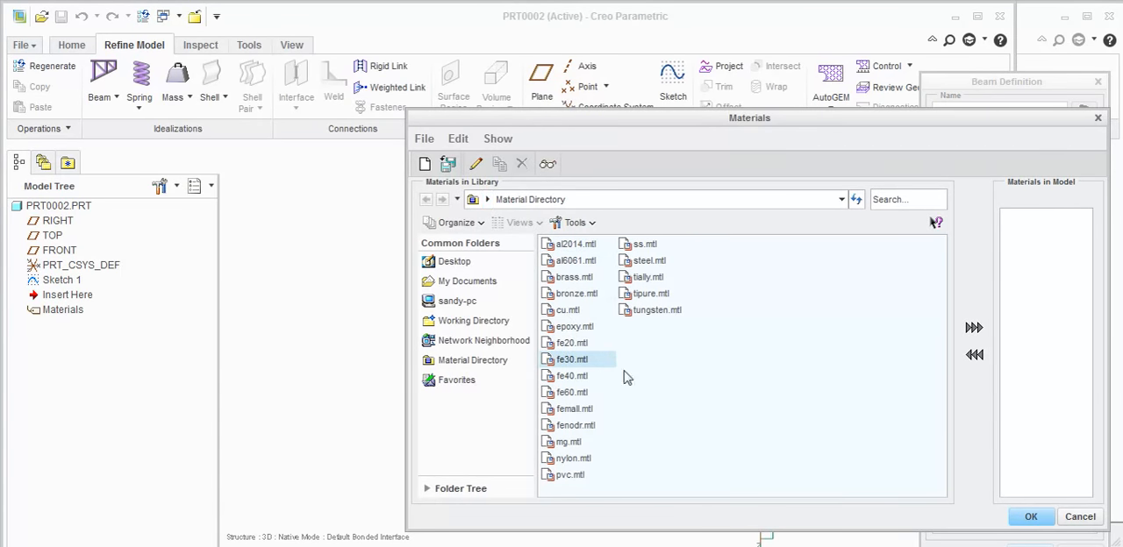
{"action": "left_click", "coordinate": [973, 331]}
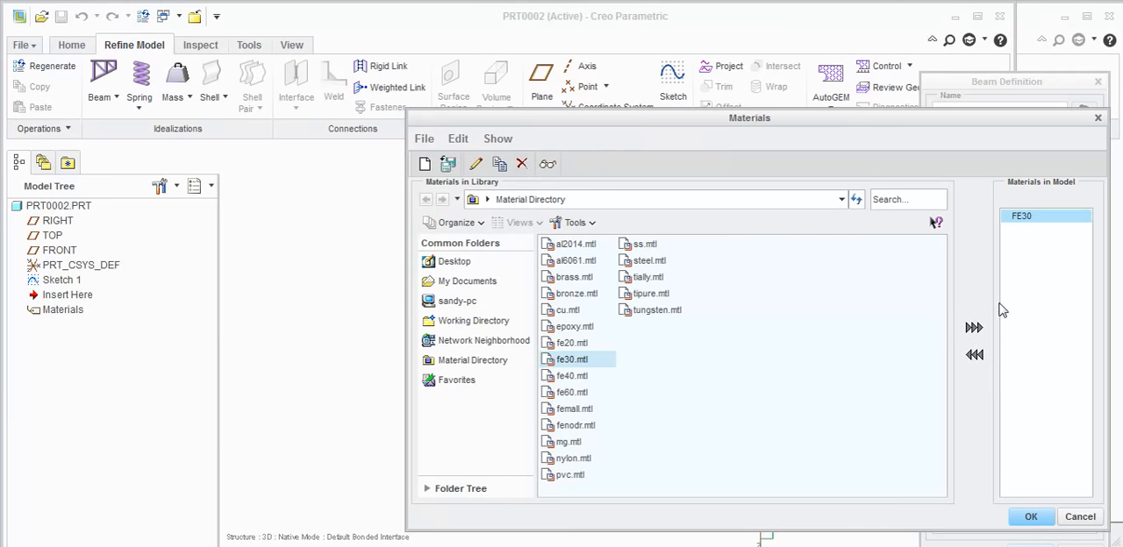
{"action": "left_click", "coordinate": [1032, 518]}
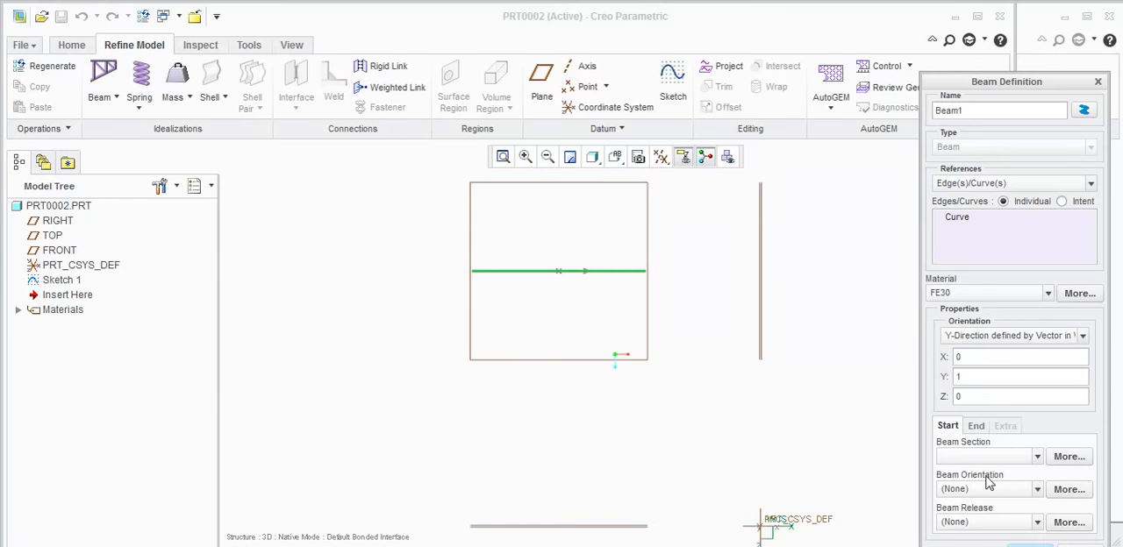
- Create a rectangular beam section with b 5 mm and d 10 mm, assign it, and complete the beam definition
{"action": "left_click", "coordinate": [1067, 457]}
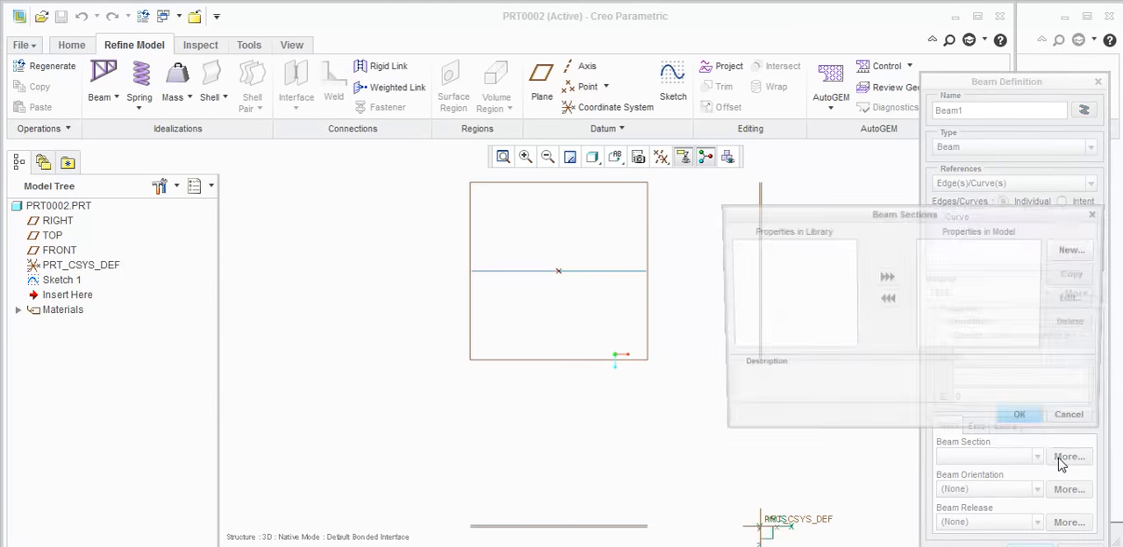
{"action": "left_click", "coordinate": [1077, 249]}
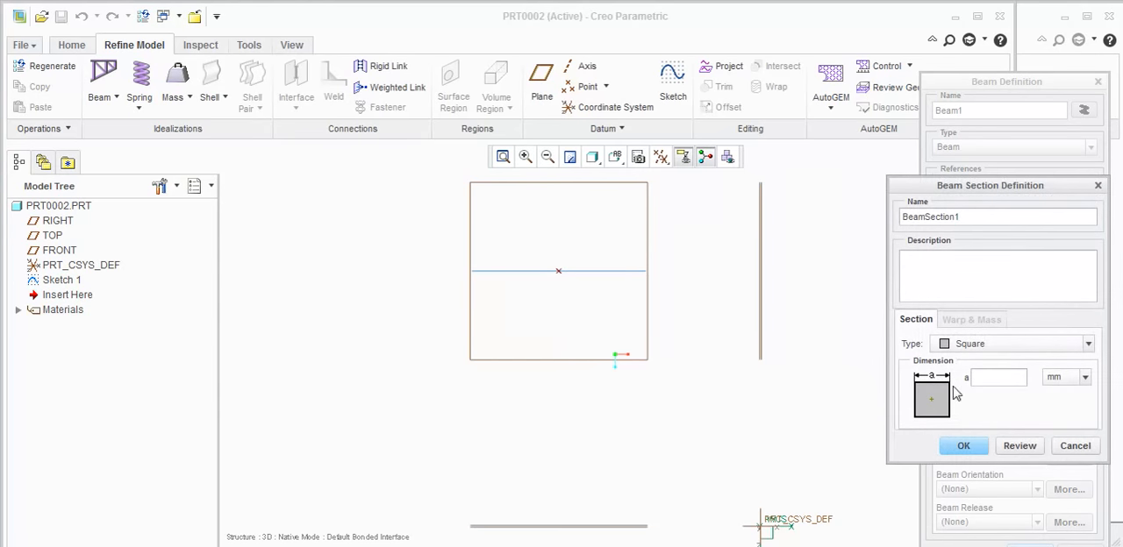
{"action": "left_click", "coordinate": [1003, 349]}
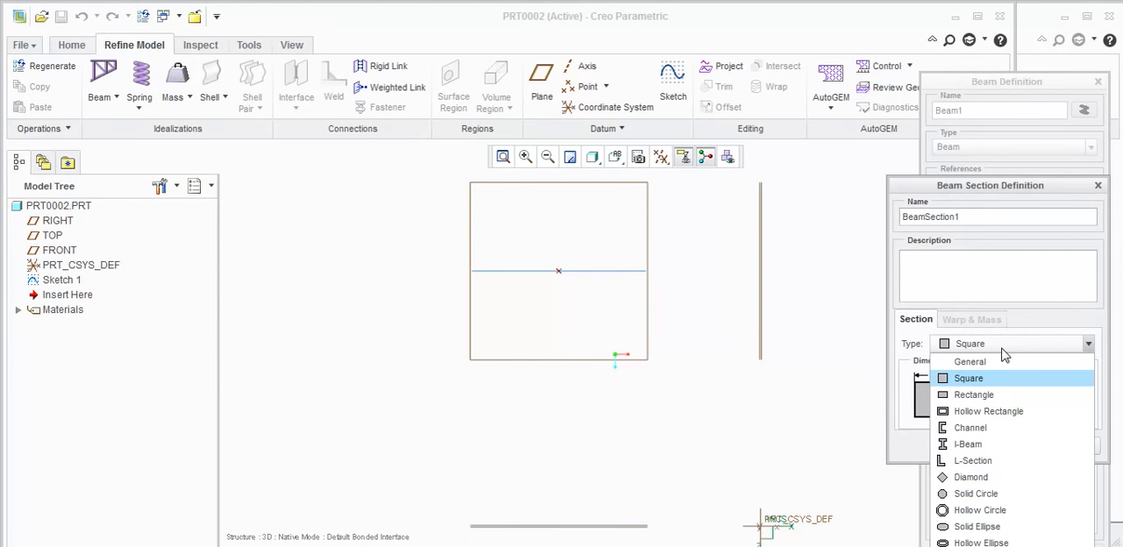
{"action": "left_click", "coordinate": [988, 396]}
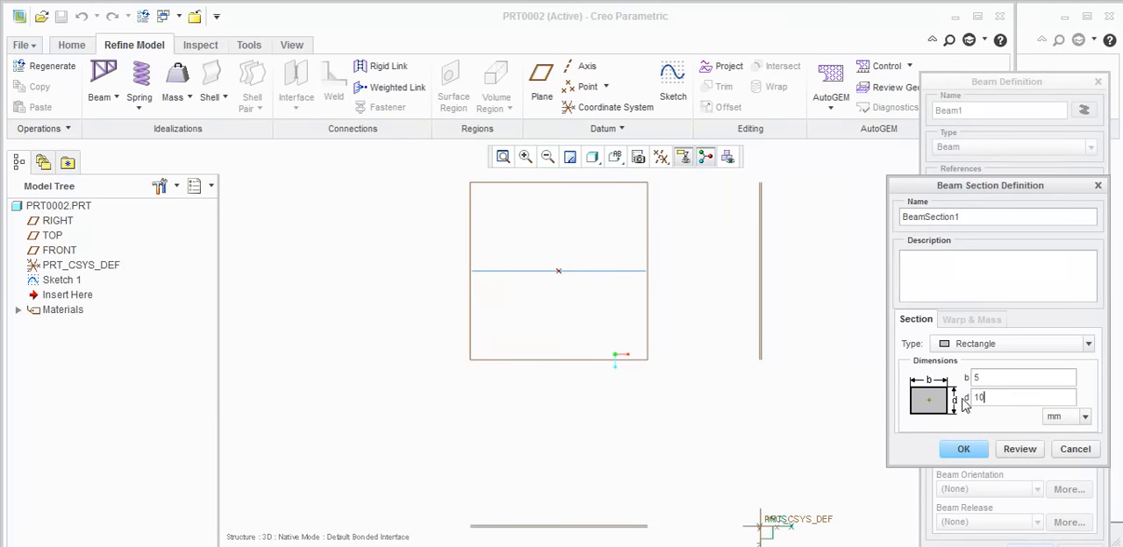
{"action": "left_click", "coordinate": [963, 450]}
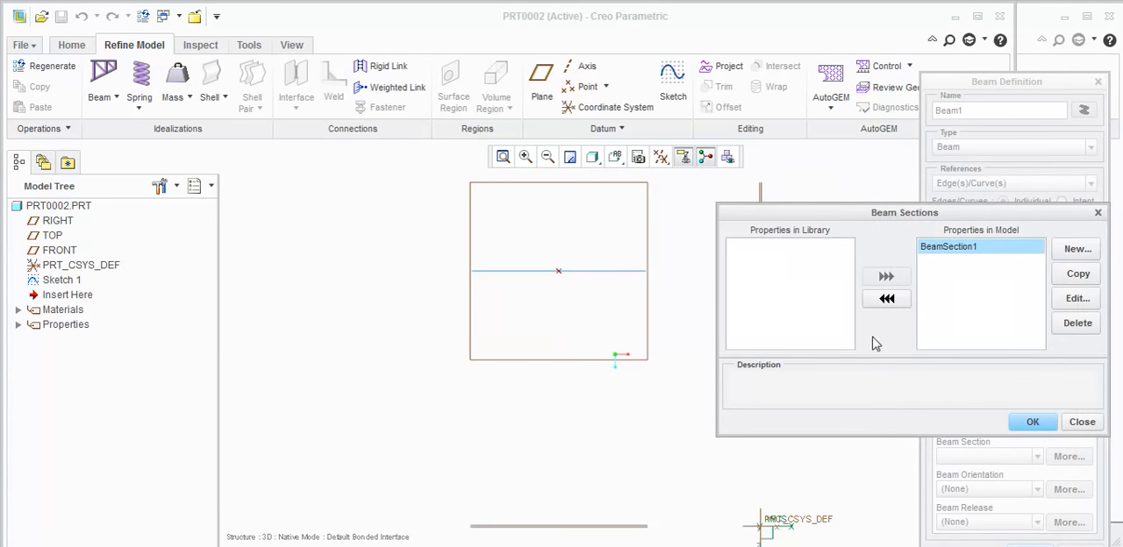
{"action": "left_click", "coordinate": [1032, 421]}
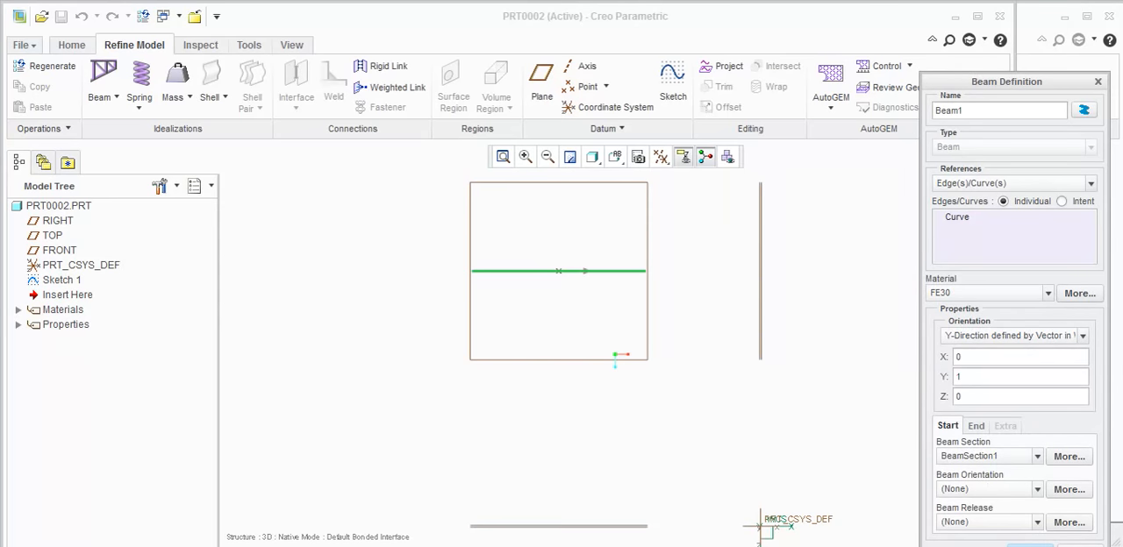
{"action": "left_click_drag", "start_coordinate": [1013, 86], "coordinate": [1014, 19]}
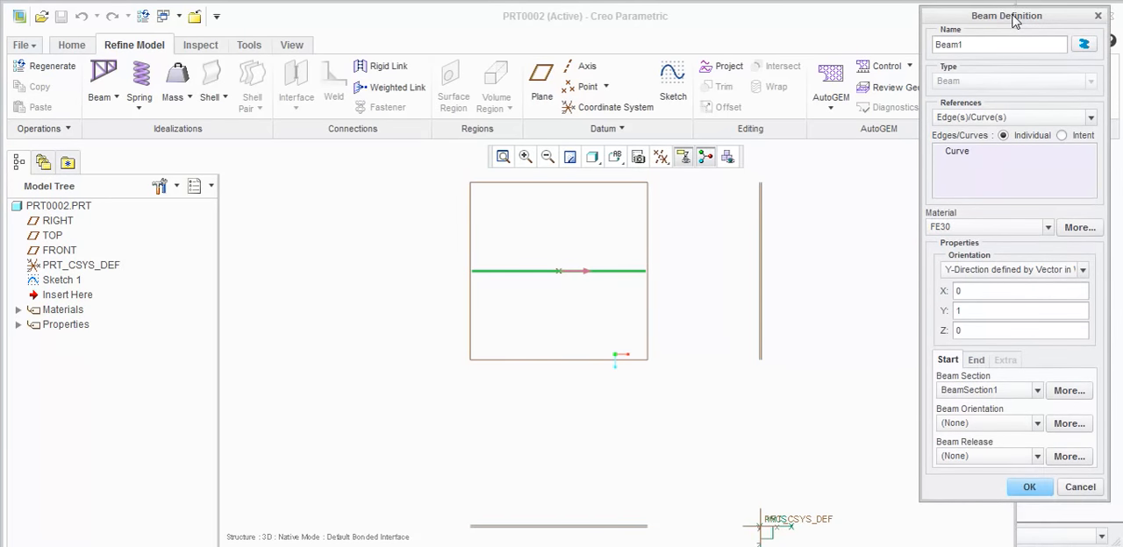
{"action": "left_click", "coordinate": [1031, 488]}
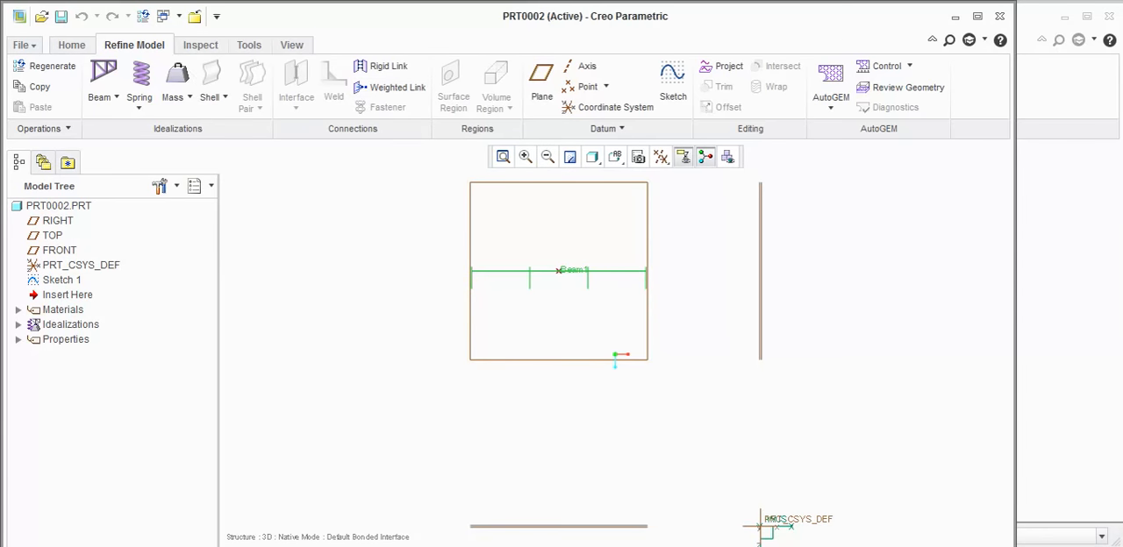
- Create a displacement constraint on the beam's start vertex with all translations and the X and Z rotations fixed, leaving Y rotation free
{"action": "left_click", "coordinate": [72, 45]}
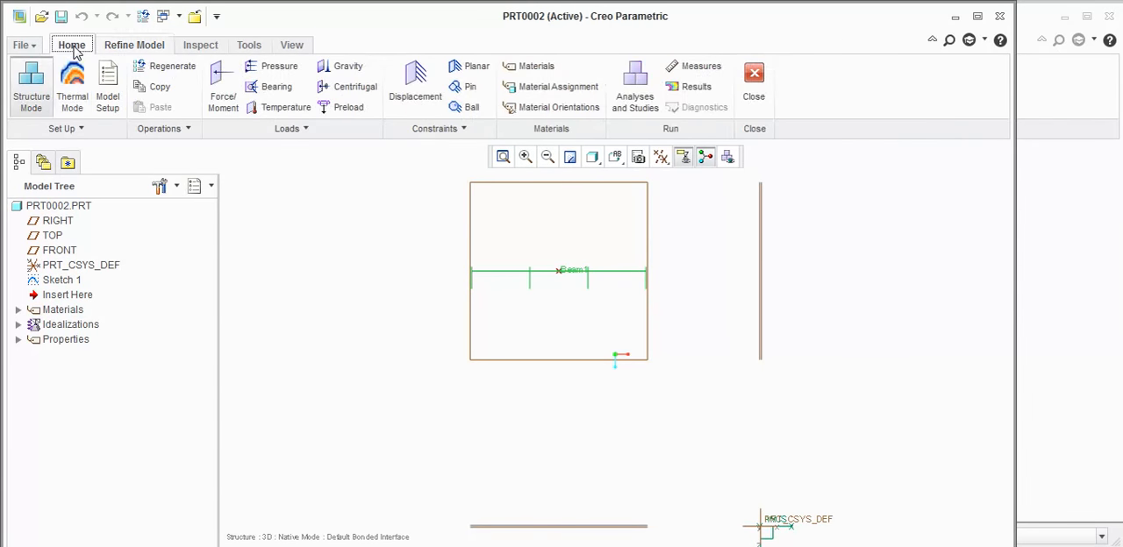
{"action": "left_click", "coordinate": [416, 80]}
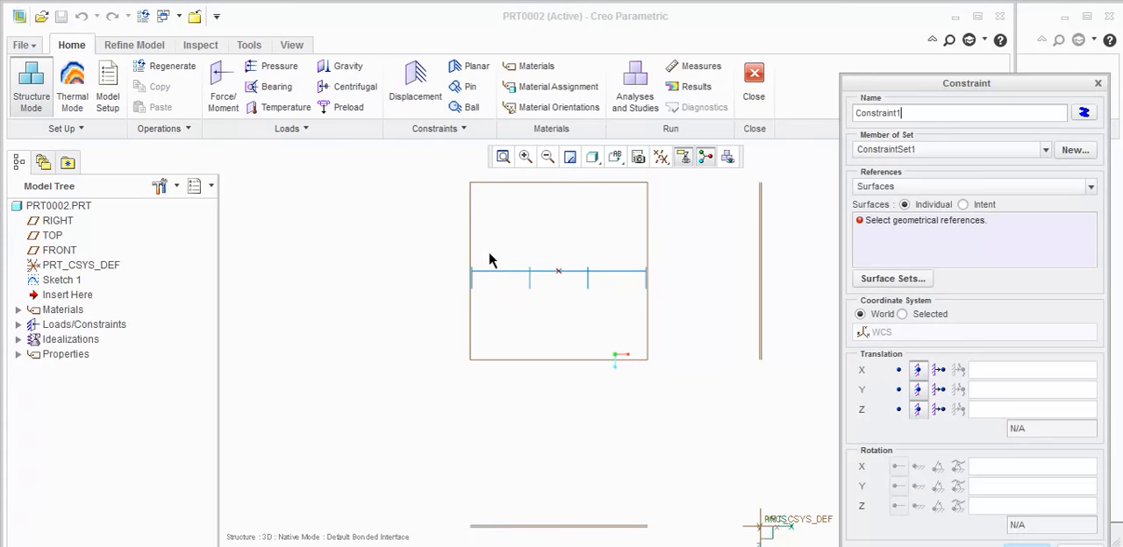
{"action": "left_click", "coordinate": [868, 187]}
{"action": "left_click", "coordinate": [877, 226]}
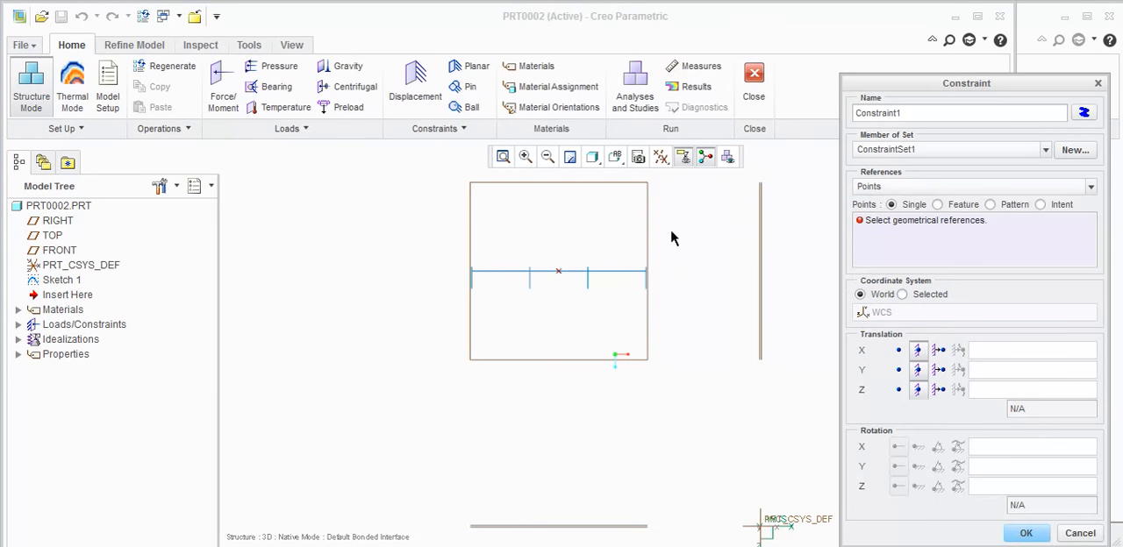
{"action": "left_click", "coordinate": [471, 275]}
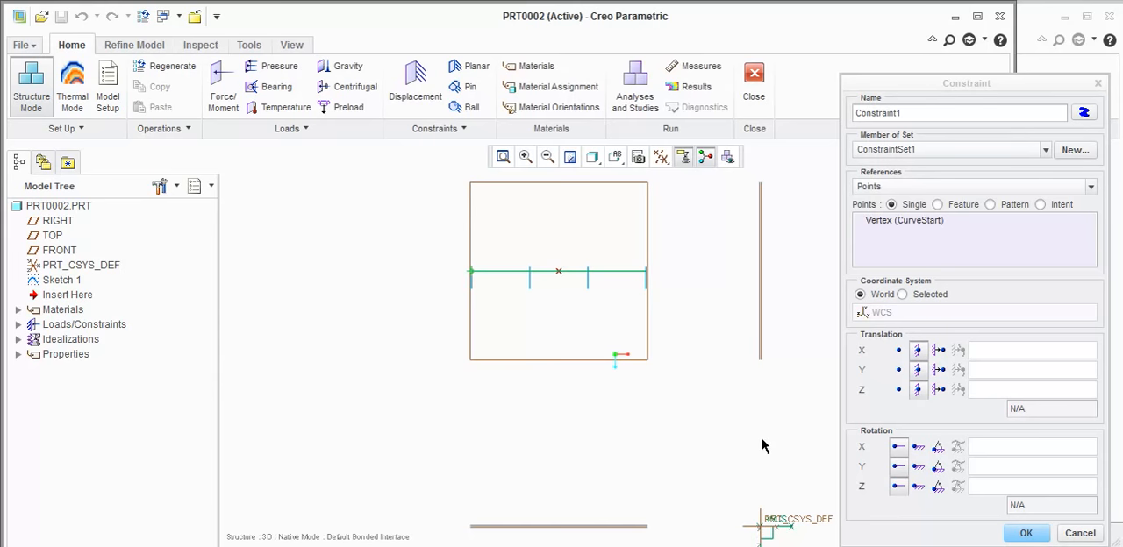
{"action": "left_click", "coordinate": [917, 447]}
{"action": "left_click", "coordinate": [917, 487]}
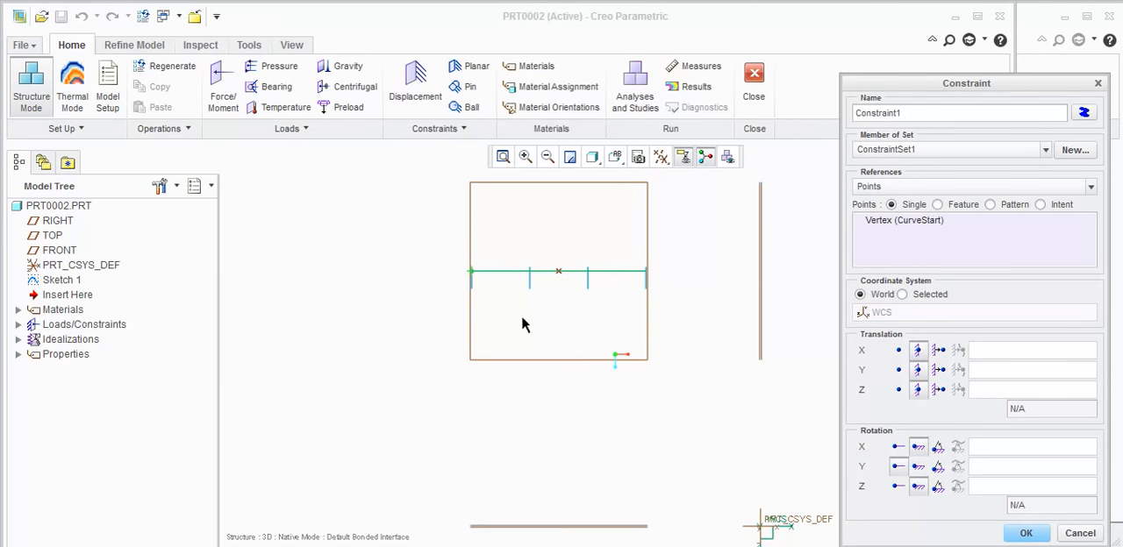
{"action": "left_click", "coordinate": [1026, 533]}
- Constrain the beam's end vertex with all translations and the X and Z rotations fixed, leaving Y rotation free
{"action": "left_click", "coordinate": [391, 83]}
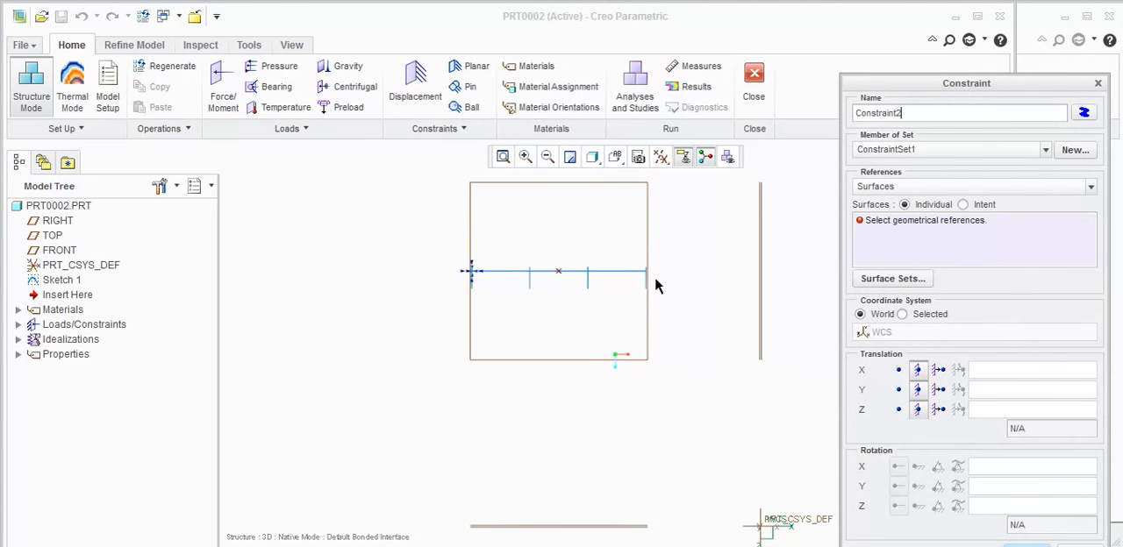
{"action": "left_click", "coordinate": [871, 189]}
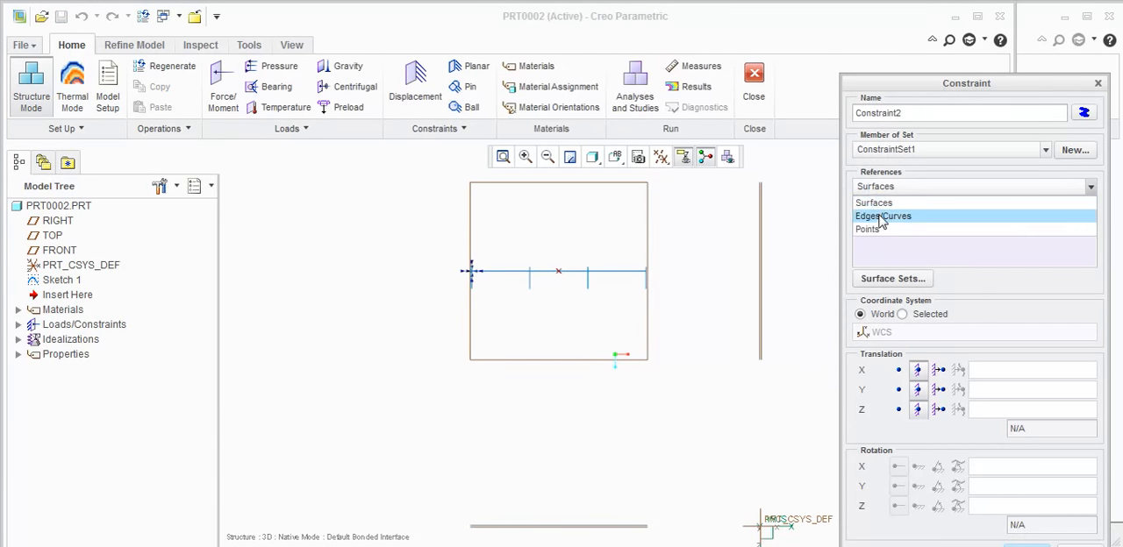
{"action": "left_click", "coordinate": [869, 228]}
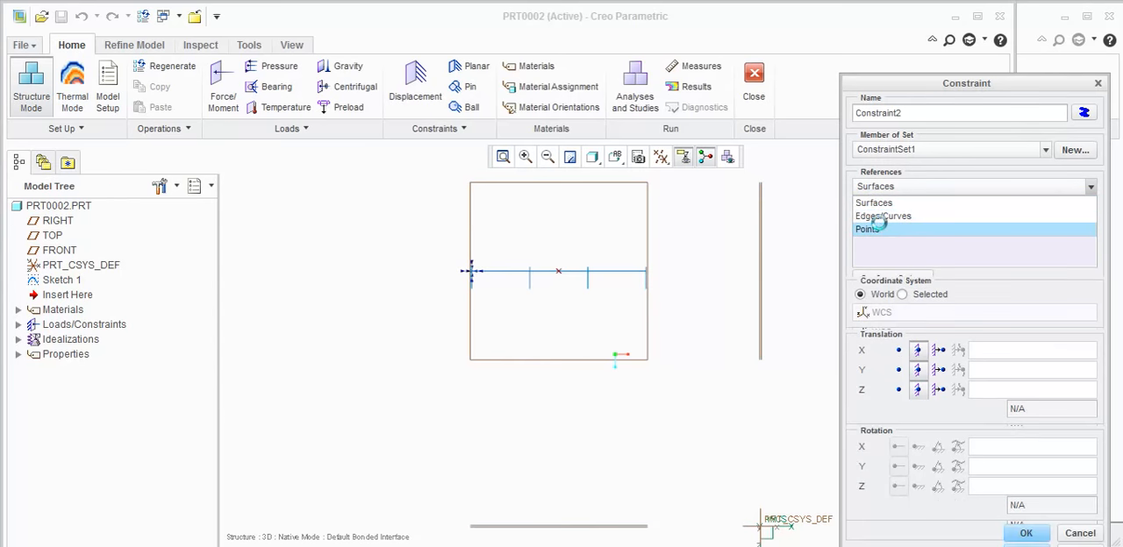
{"action": "left_click", "coordinate": [646, 274]}
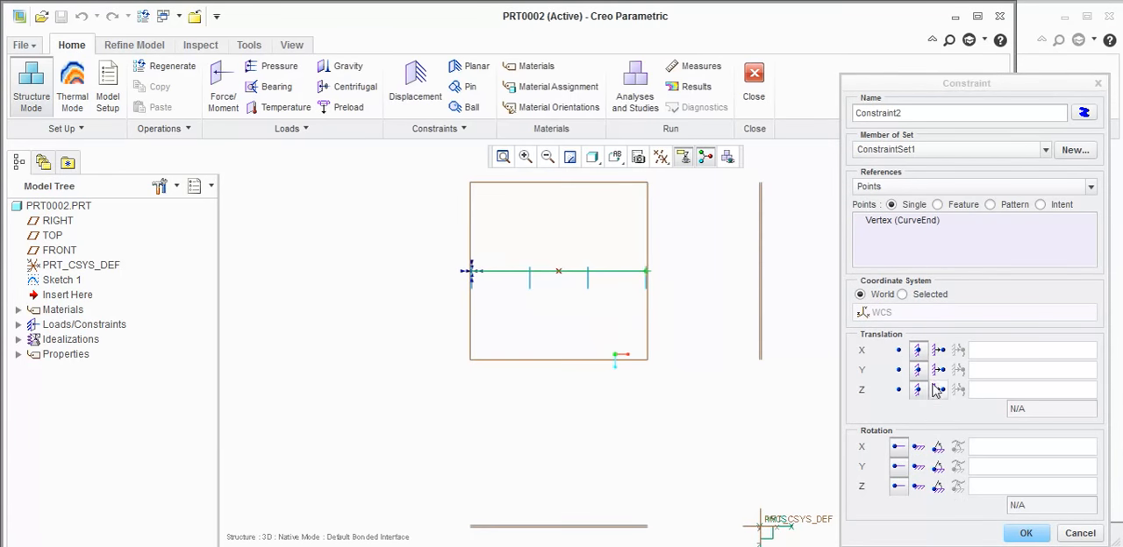
{"action": "left_click", "coordinate": [919, 487]}
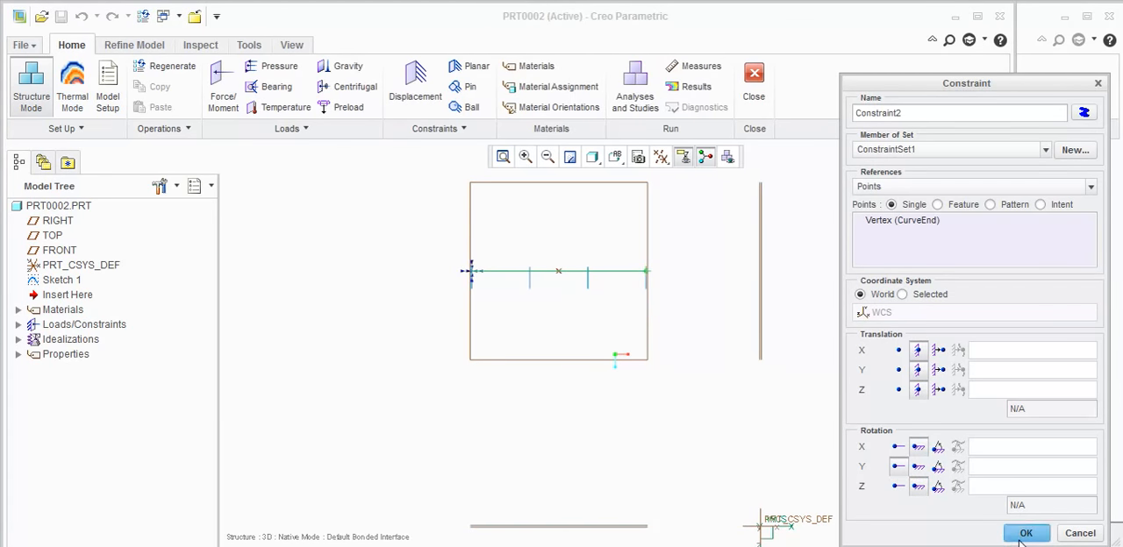
{"action": "left_click", "coordinate": [1025, 533]}
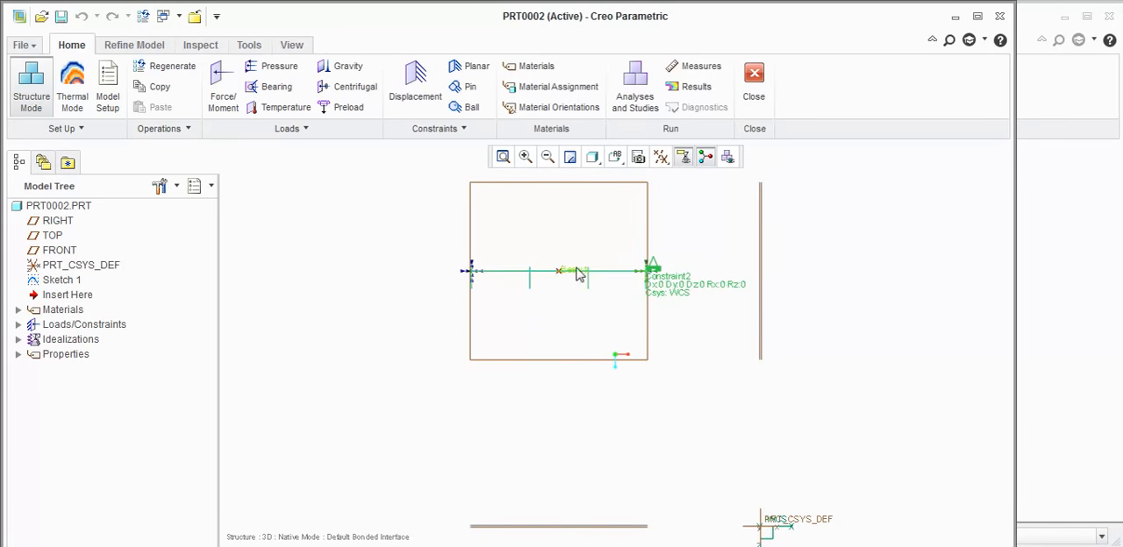
{"action": "left_click", "coordinate": [646, 316]}
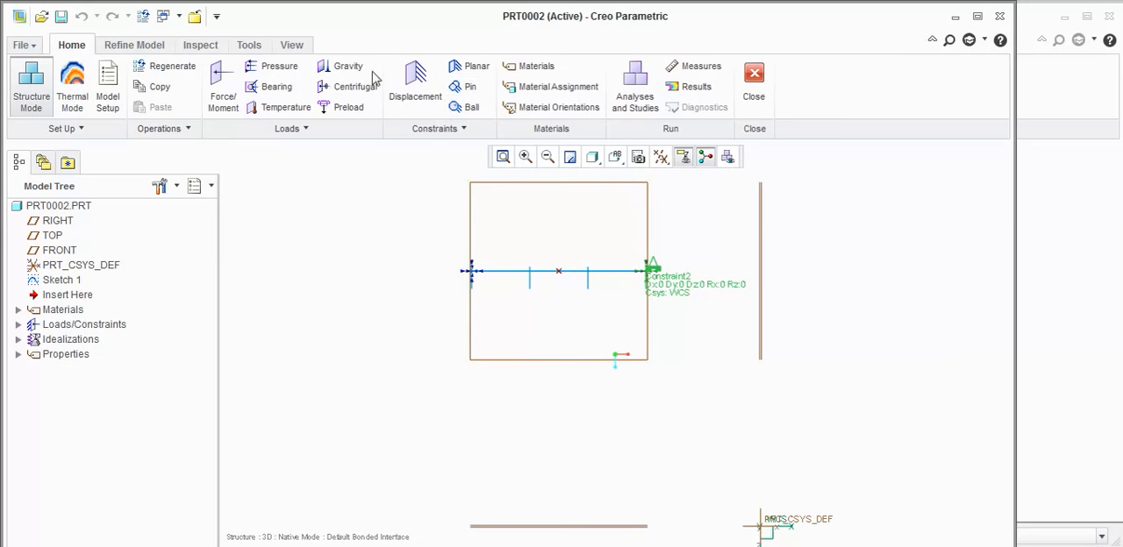
- Apply a force load of 100 N in Z to the datum point at the beam's midpoint
{"action": "left_click", "coordinate": [221, 84]}
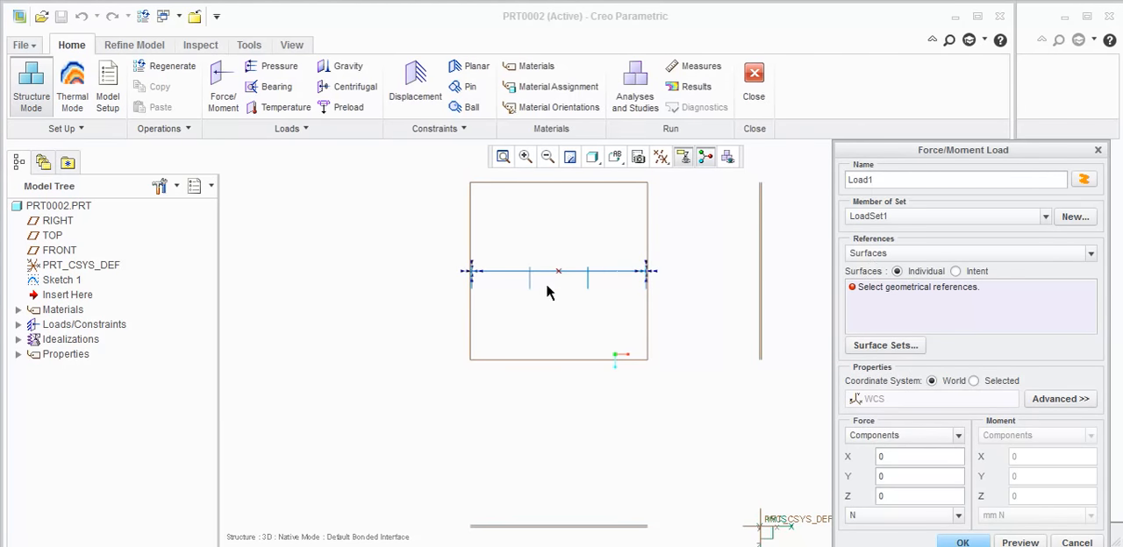
{"action": "left_click", "coordinate": [921, 253]}
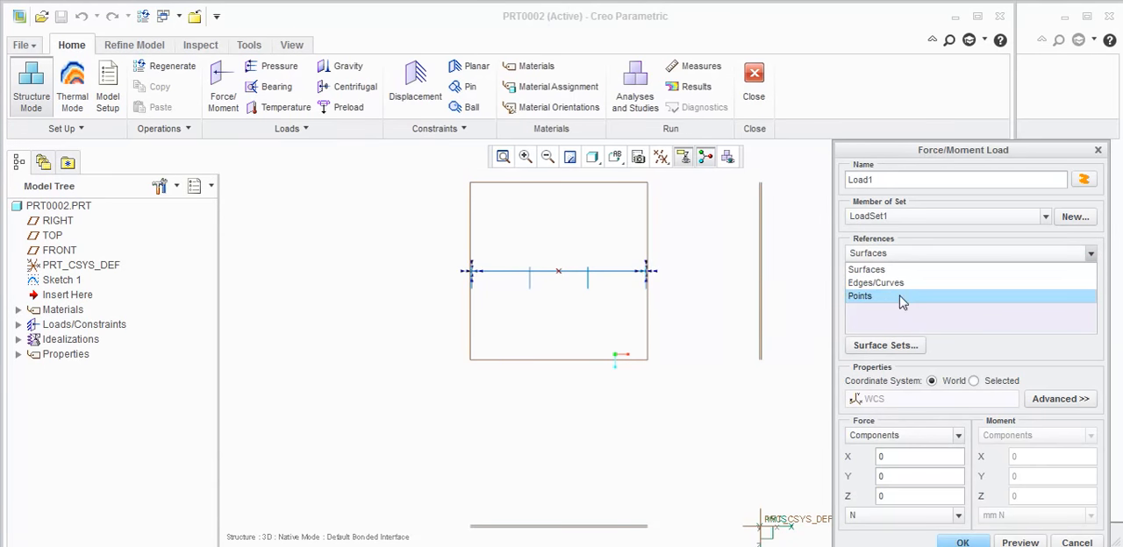
{"action": "left_click", "coordinate": [918, 294]}
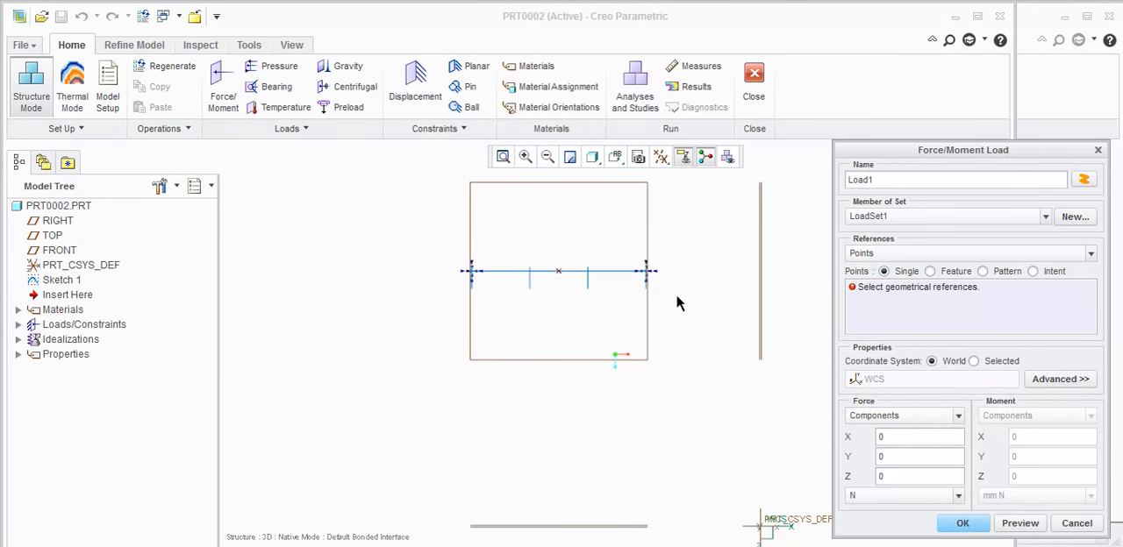
{"action": "left_click", "coordinate": [561, 272]}
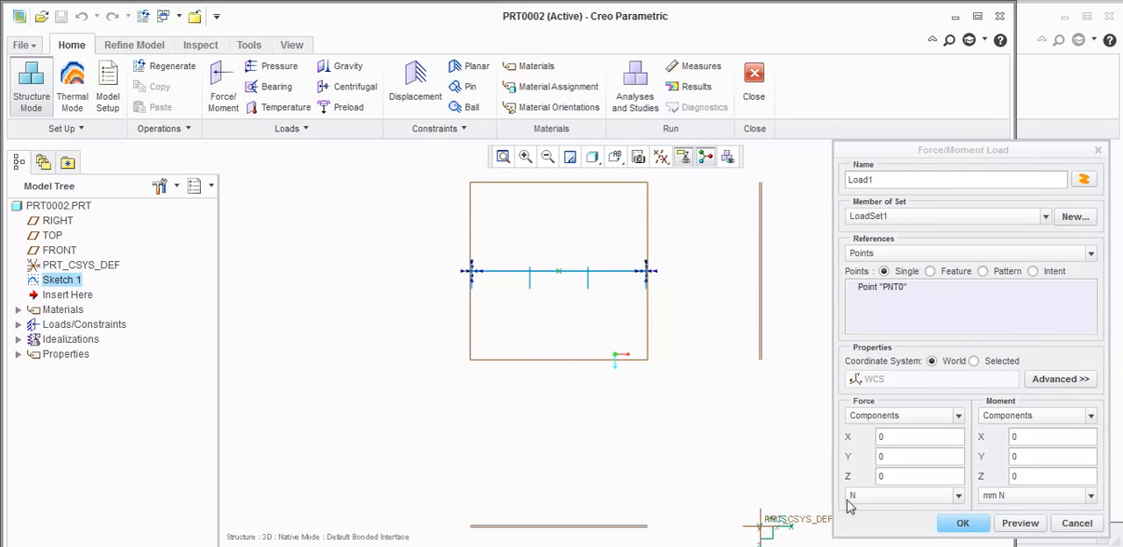
{"action": "double_click", "coordinate": [889, 477]}
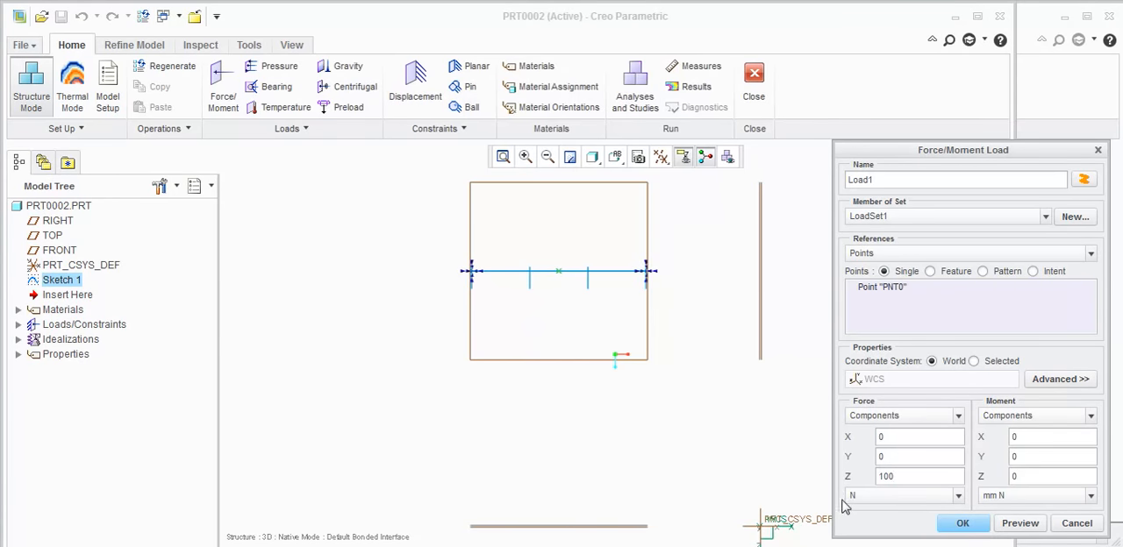
{"action": "left_click", "coordinate": [963, 524]}
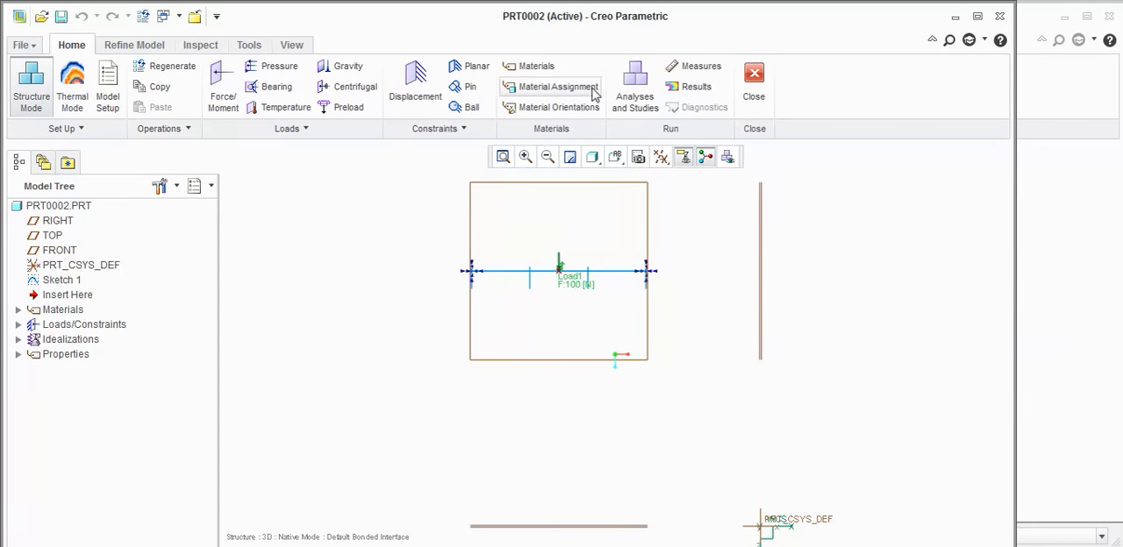
- Create a static analysis that uses ConstraintSet1 and LoadSet1 with the Multi-Pass Adaptive convergence method
{"action": "left_click", "coordinate": [638, 83]}
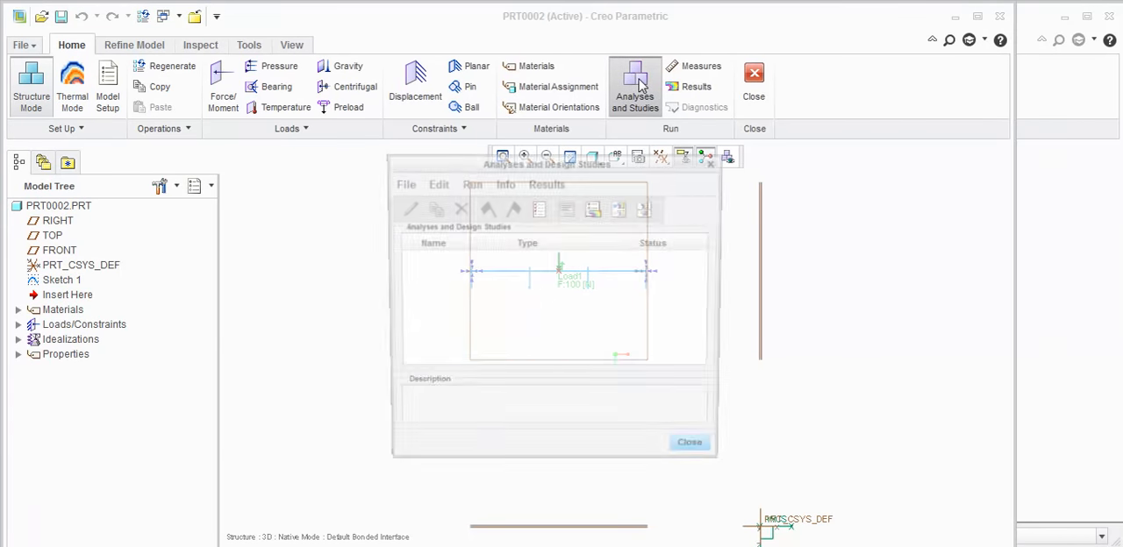
{"action": "left_click", "coordinate": [401, 182]}
{"action": "left_click", "coordinate": [417, 210]}
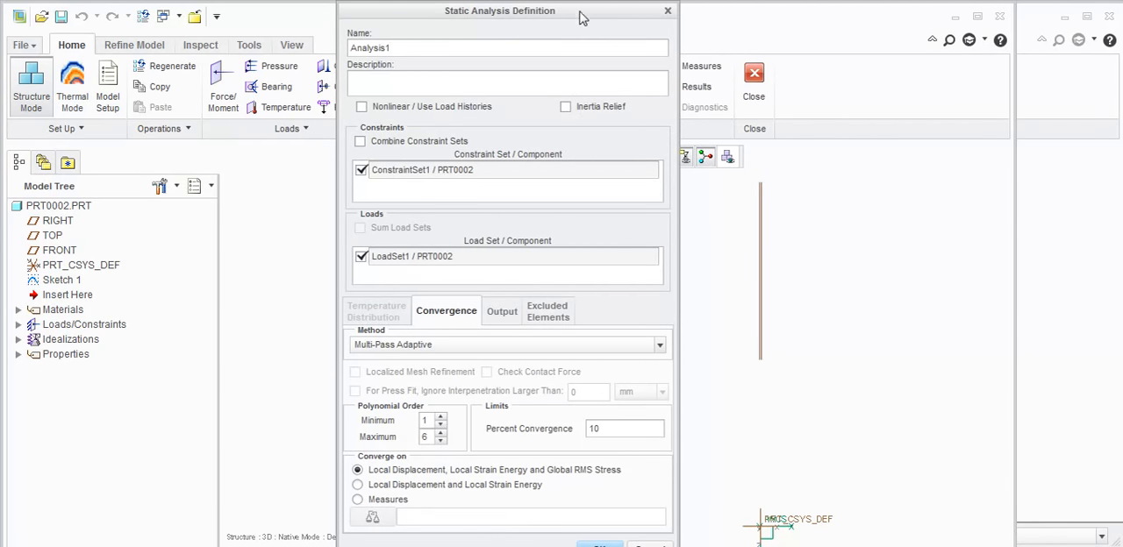
{"action": "left_click_drag", "start_coordinate": [582, 11], "coordinate": [636, 8]}
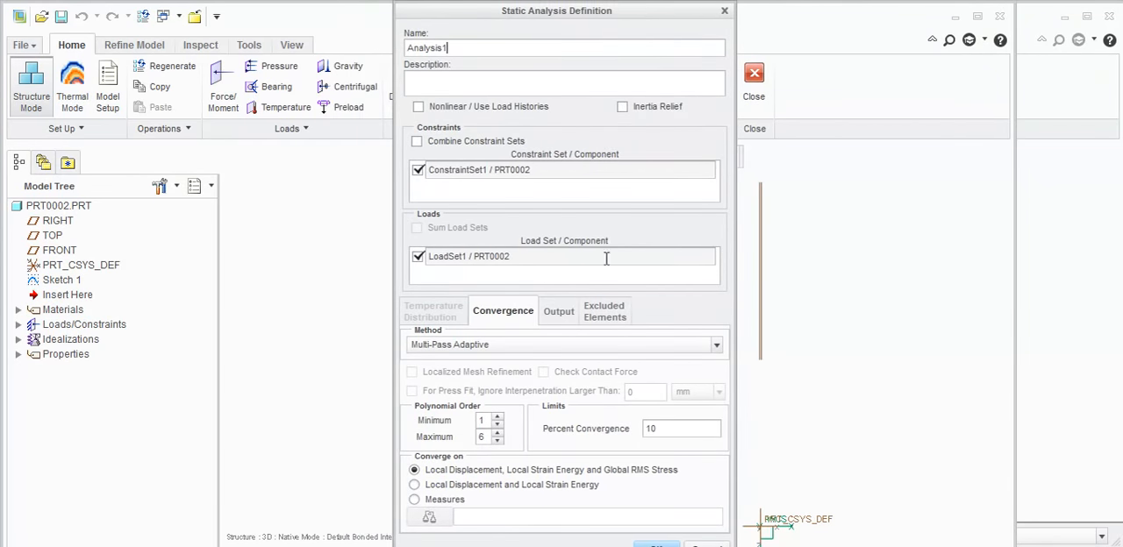
{"action": "left_click", "coordinate": [655, 544]}
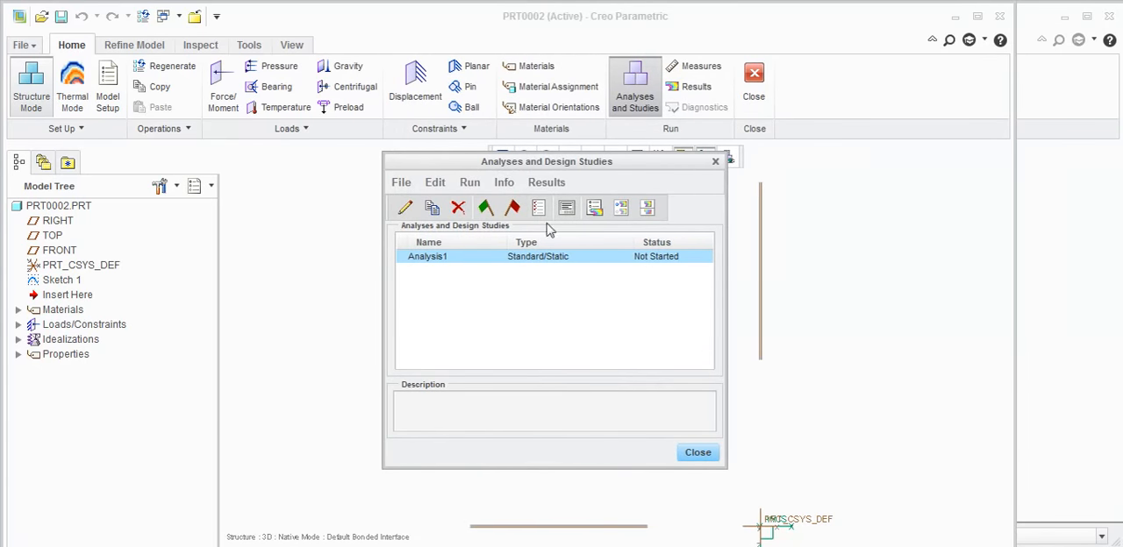
- Run the static analysis, deleting its existing output files
{"action": "left_click", "coordinate": [470, 183]}
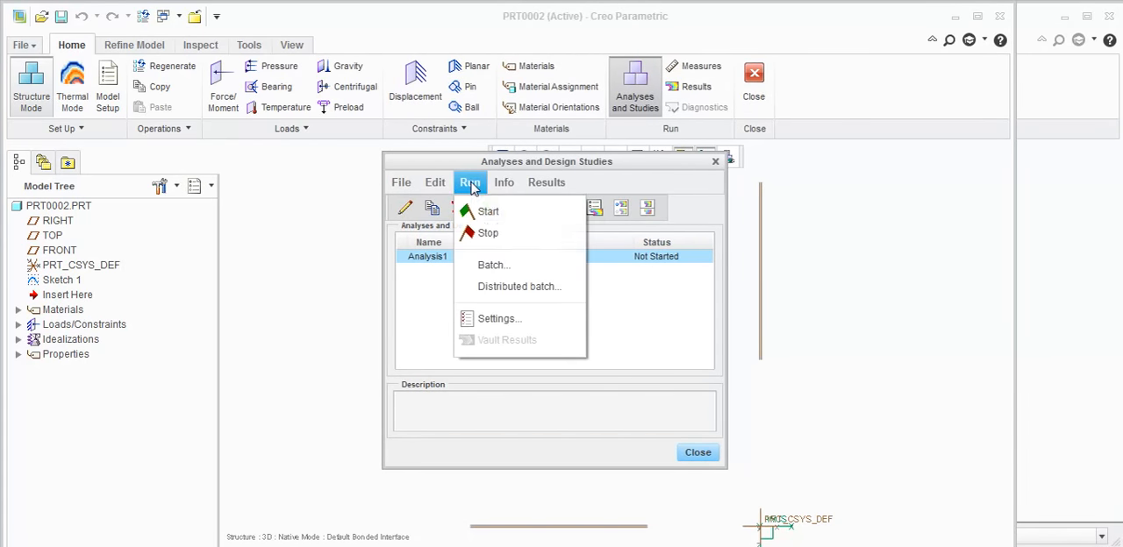
{"action": "left_click", "coordinate": [489, 211]}
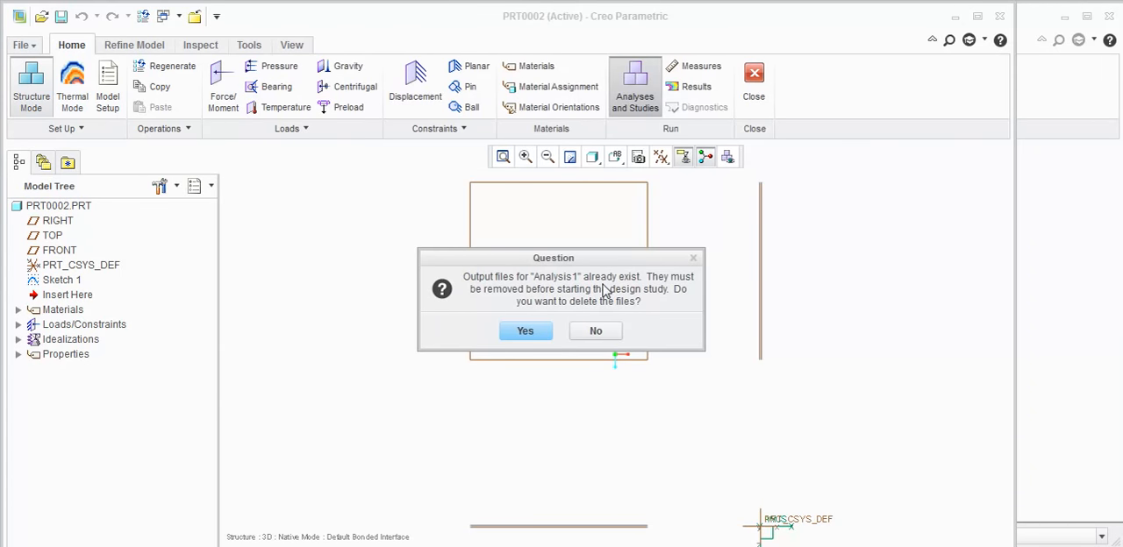
{"action": "left_click", "coordinate": [536, 331]}
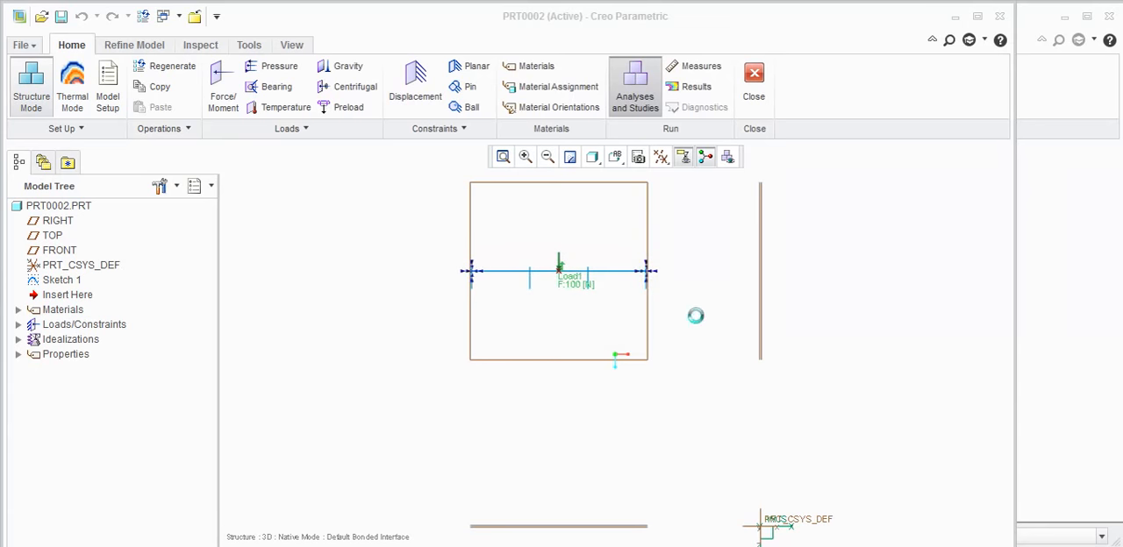
{"action": "left_click", "coordinate": [537, 326]}
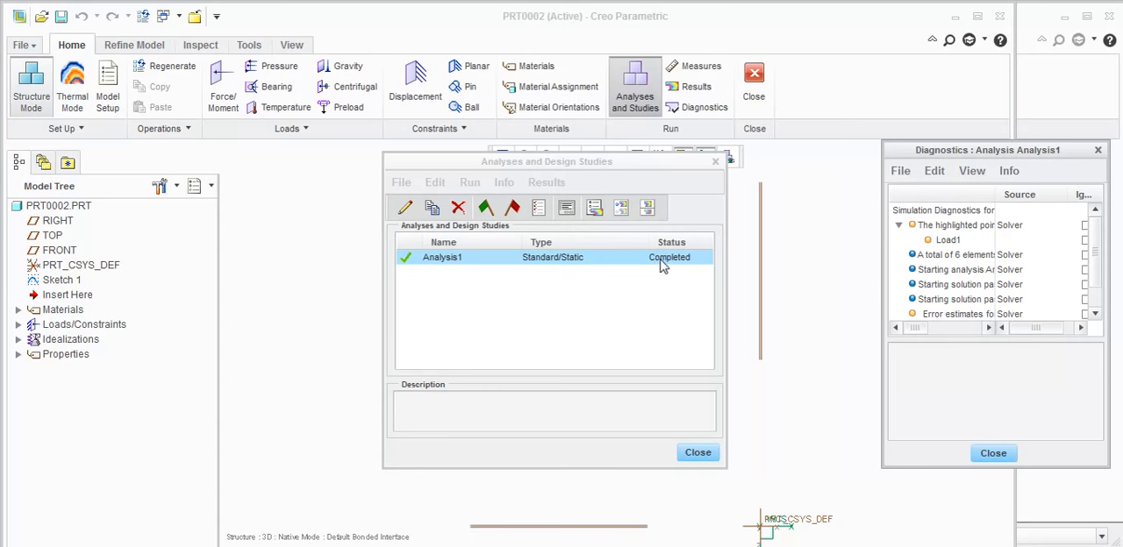
- Define a fringe result window for the completed analysis that shows displacement magnitude in mm
{"action": "left_click", "coordinate": [540, 183]}
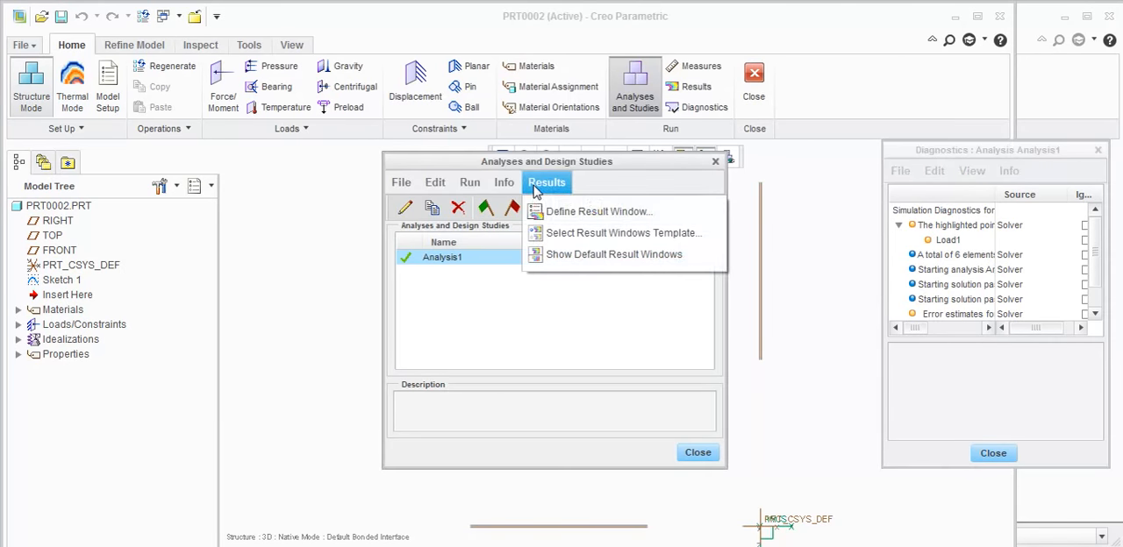
{"action": "left_click", "coordinate": [586, 212]}
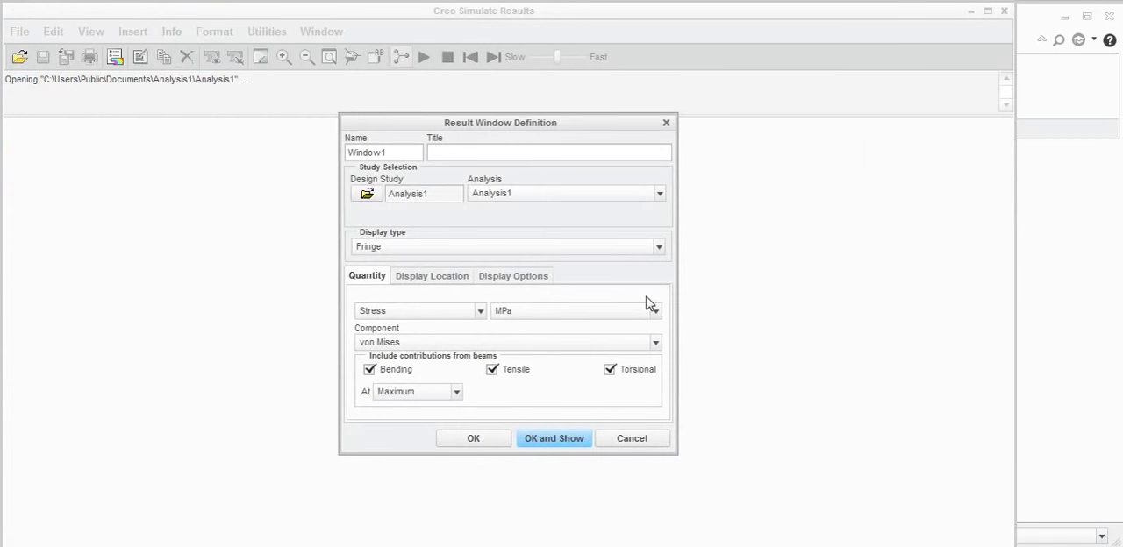
{"action": "left_click", "coordinate": [402, 316]}
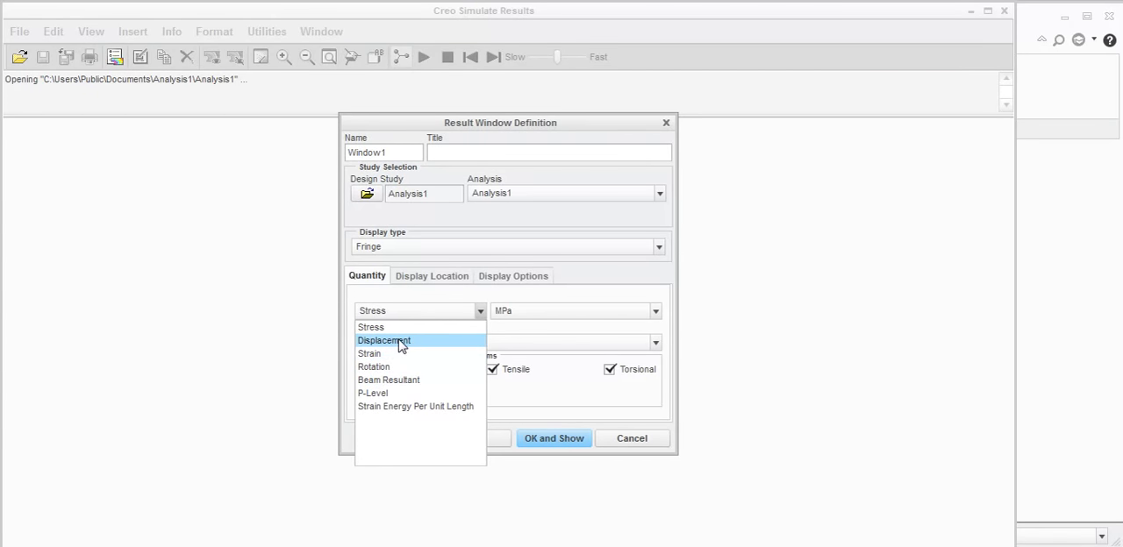
{"action": "left_click", "coordinate": [401, 342]}
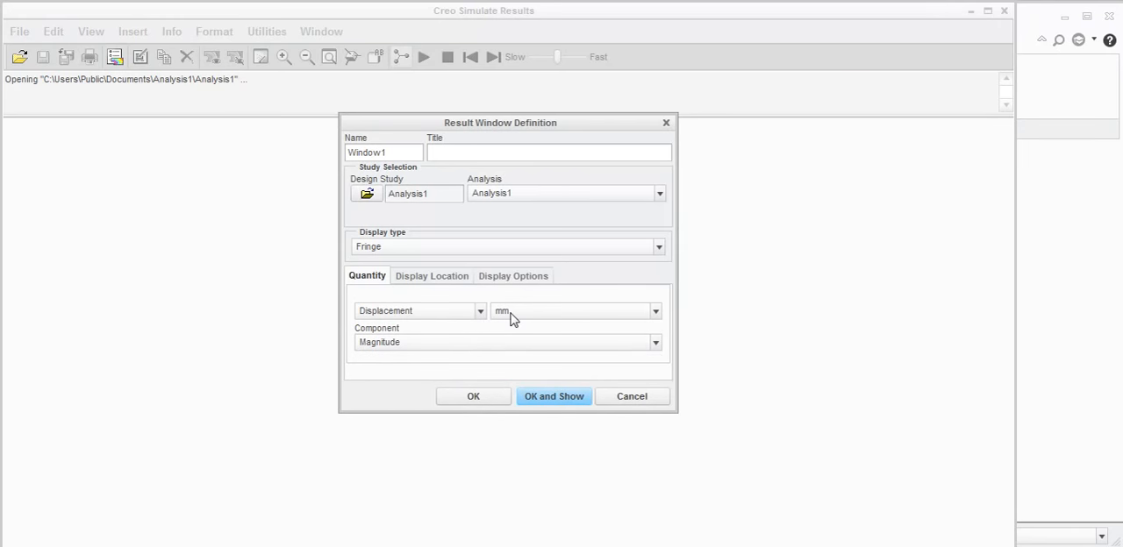
{"action": "left_click", "coordinate": [453, 346]}
{"action": "left_click", "coordinate": [453, 348]}
{"action": "left_click", "coordinate": [452, 346]}
{"action": "left_click", "coordinate": [452, 347]}
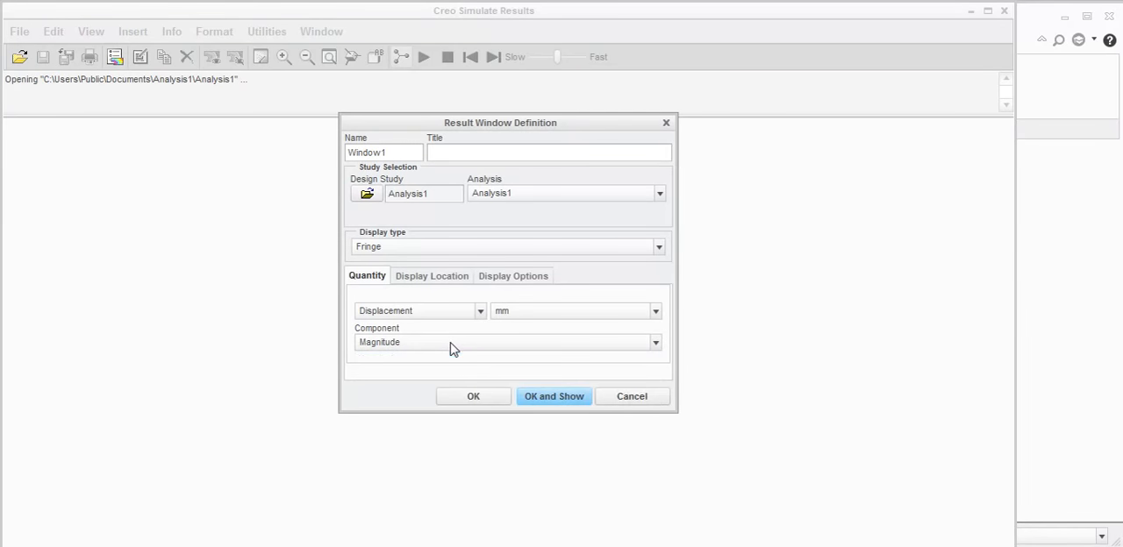
- Enable the deformed display at 10% scaling and animation with auto start for the displacement result window
{"action": "left_click", "coordinate": [515, 279]}
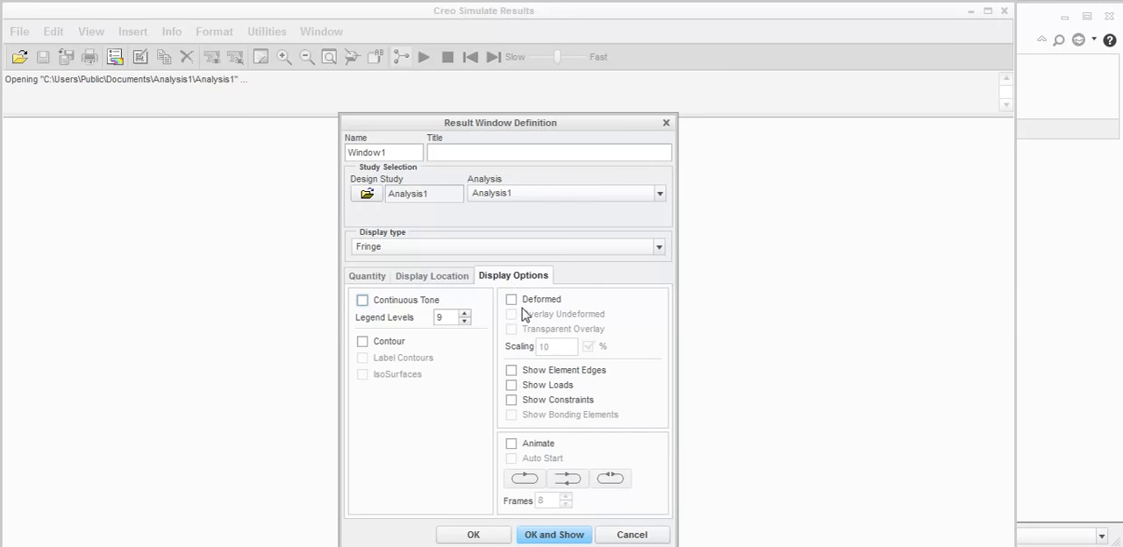
{"action": "left_click", "coordinate": [512, 300]}
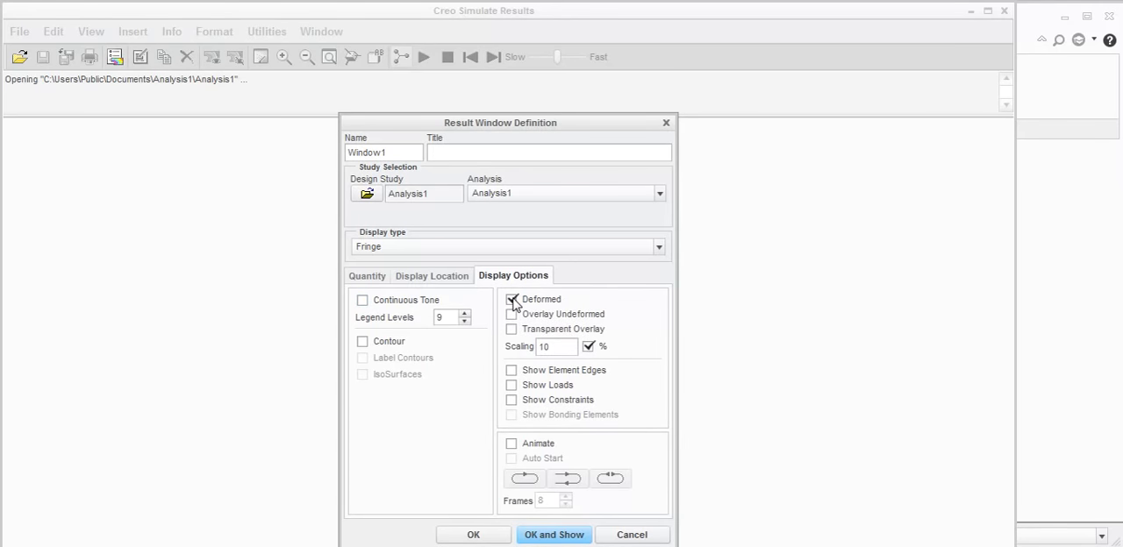
{"action": "left_click", "coordinate": [512, 300]}
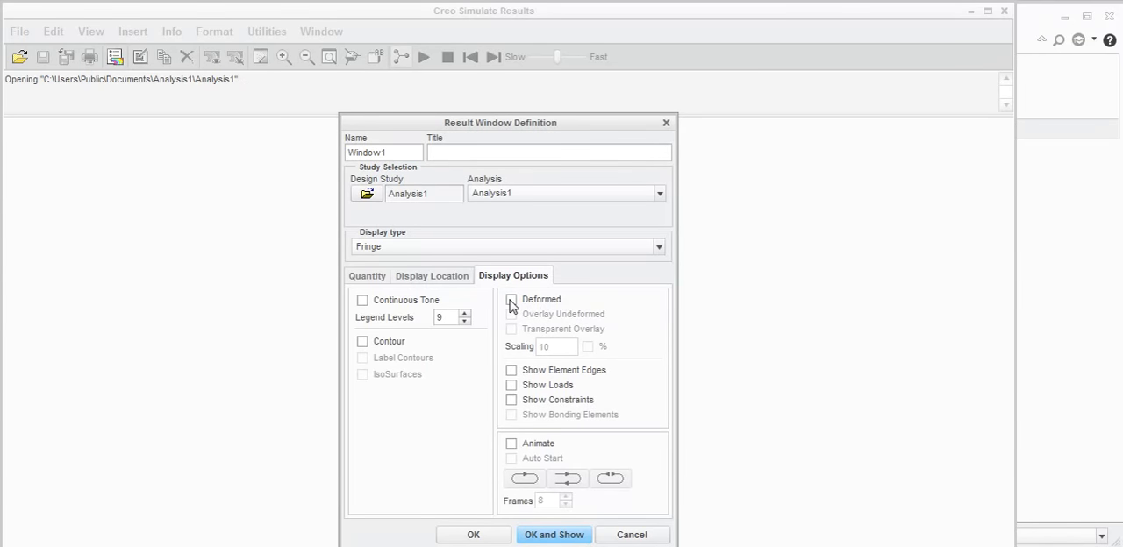
{"action": "left_click", "coordinate": [513, 301]}
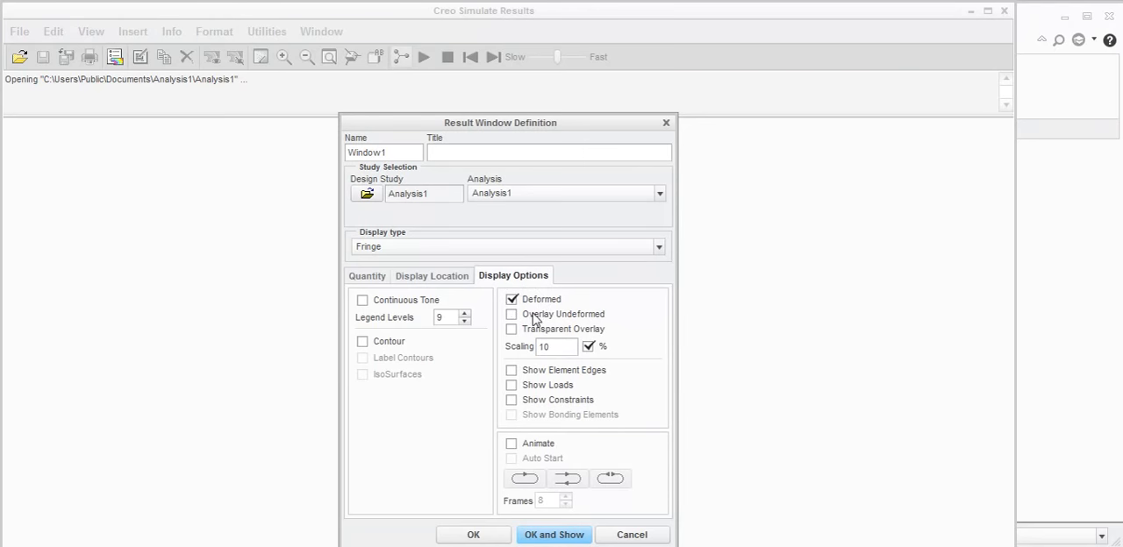
{"action": "left_click", "coordinate": [512, 445]}
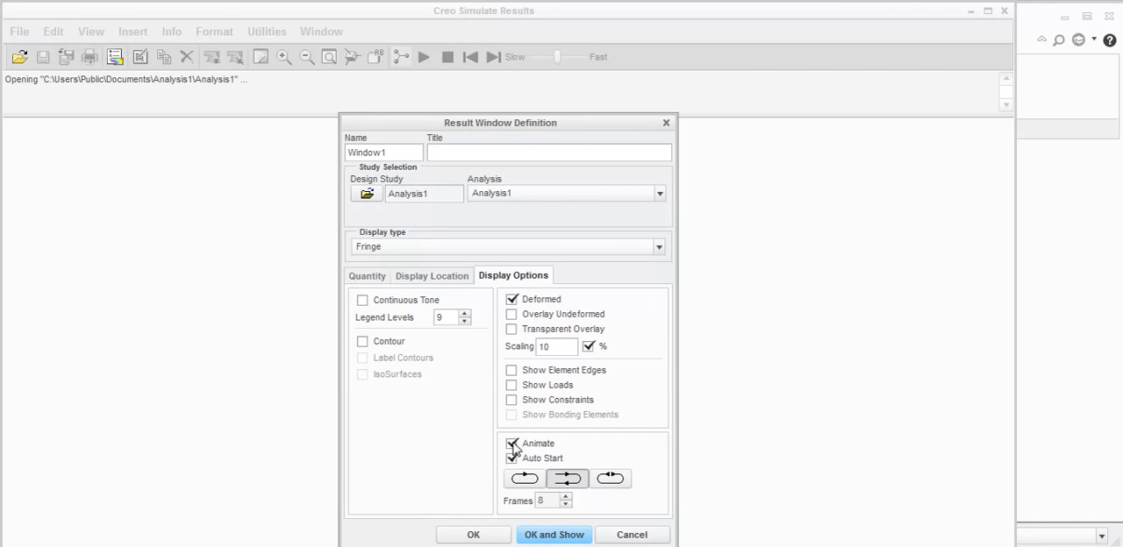
- Show the displacement result window and control playback of its beam deformation animation, stopping and replaying it
{"action": "left_click", "coordinate": [552, 535]}
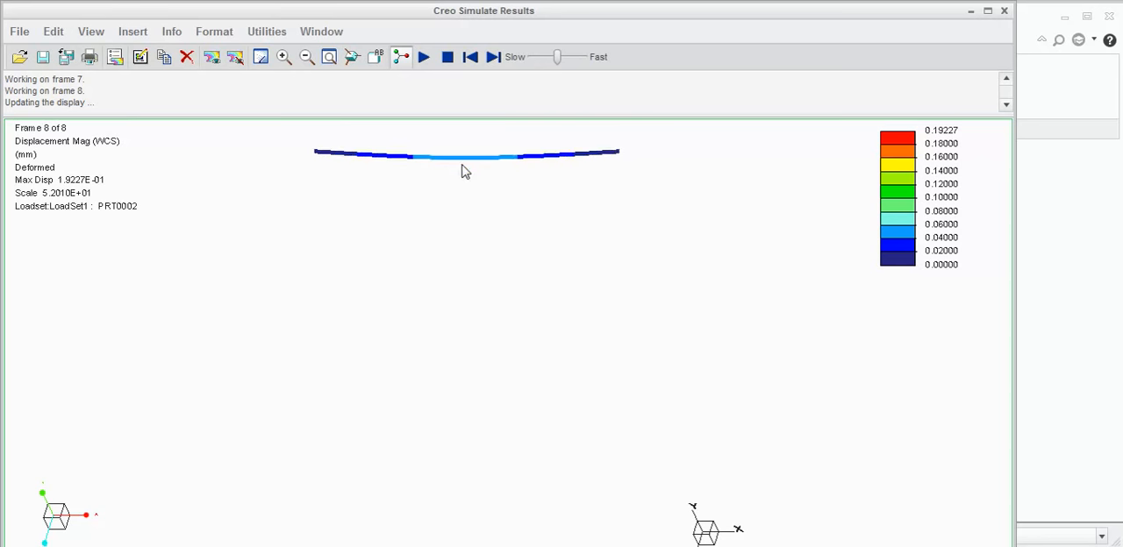
{"action": "left_click", "coordinate": [445, 58]}
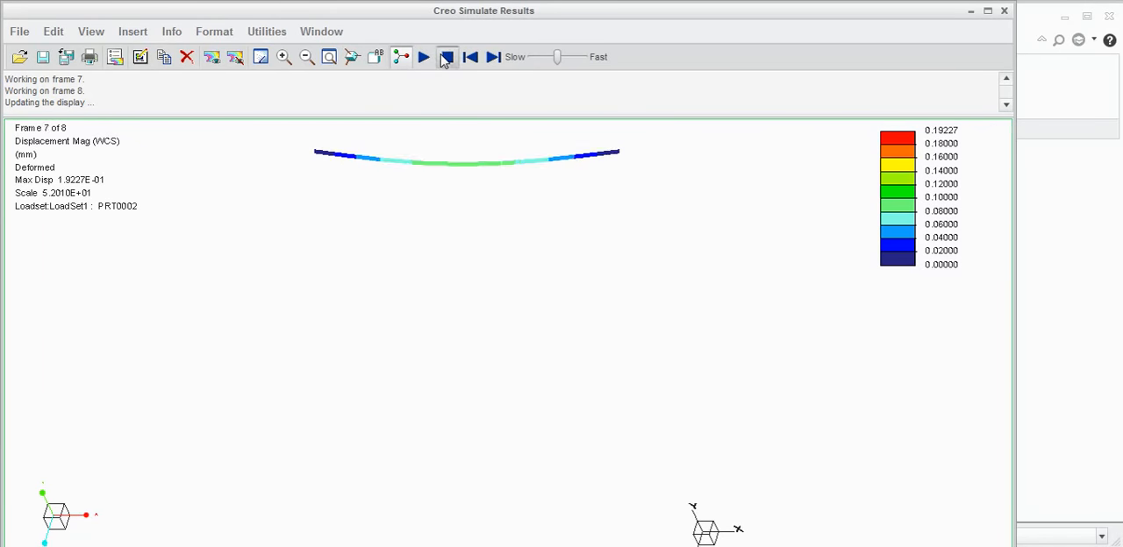
{"action": "left_click", "coordinate": [424, 58]}
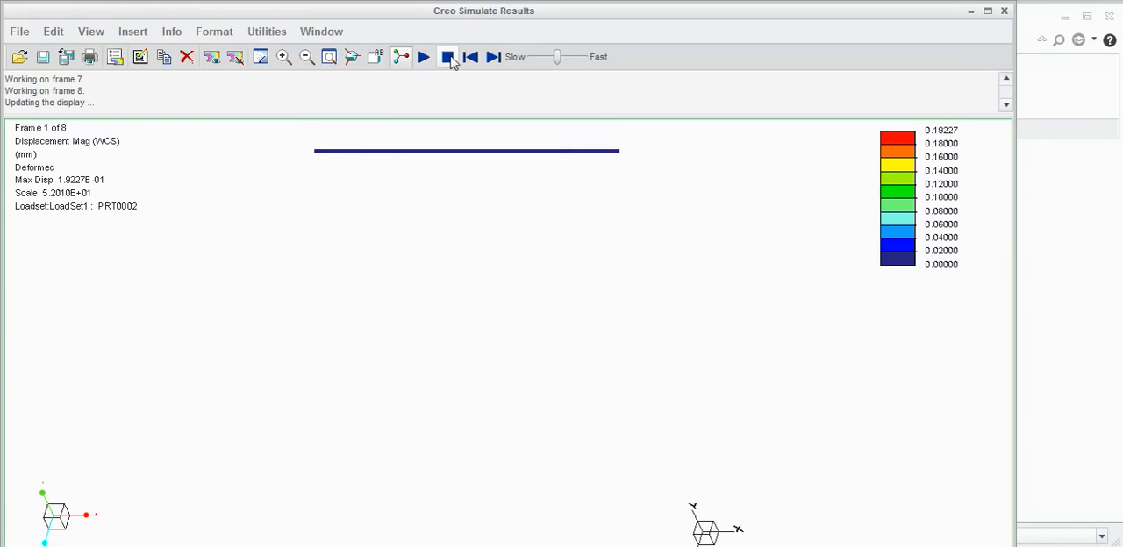
{"action": "left_click", "coordinate": [447, 58]}
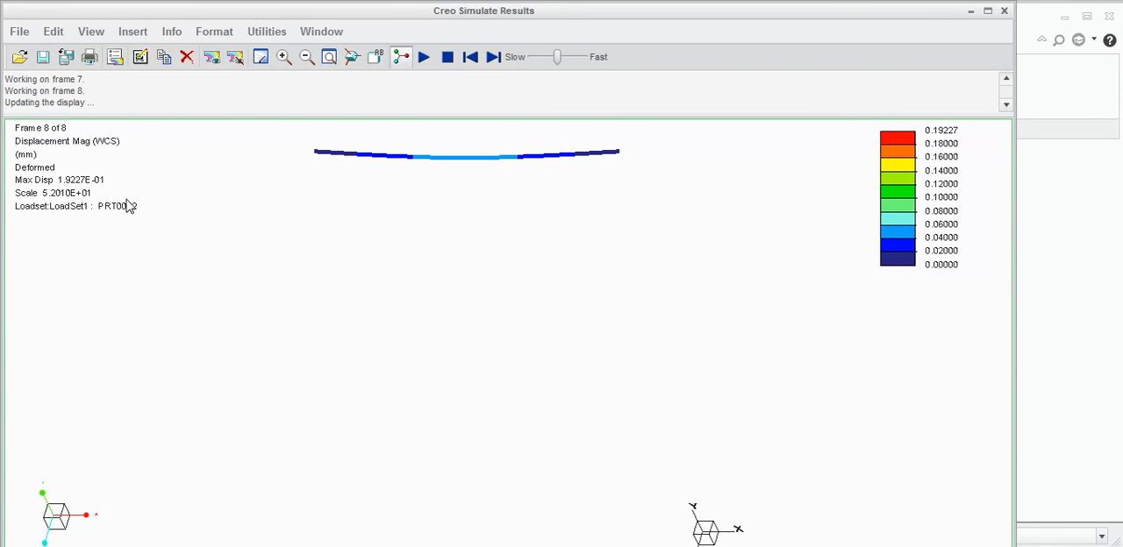
- Close the displacement results without saving the result window and leave the analyses and design studies list
{"action": "left_click", "coordinate": [1003, 11]}
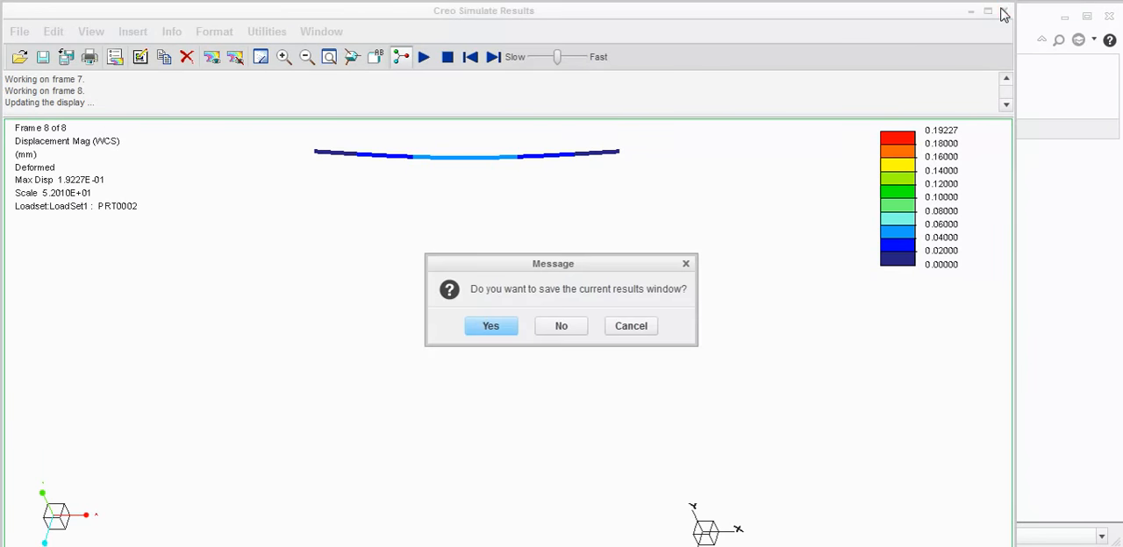
{"action": "left_click", "coordinate": [543, 327]}
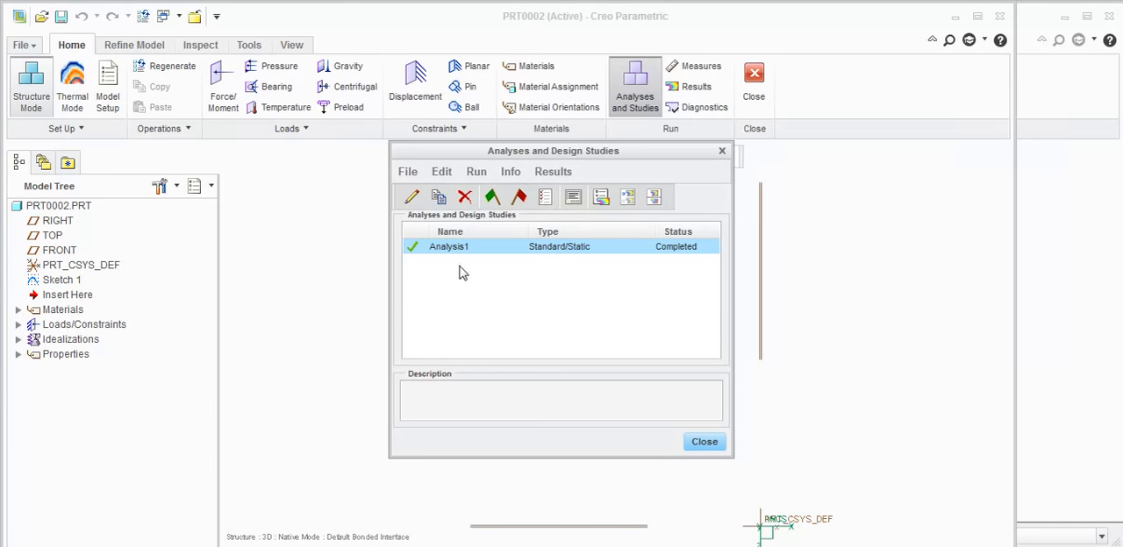
{"action": "left_click", "coordinate": [704, 442]}
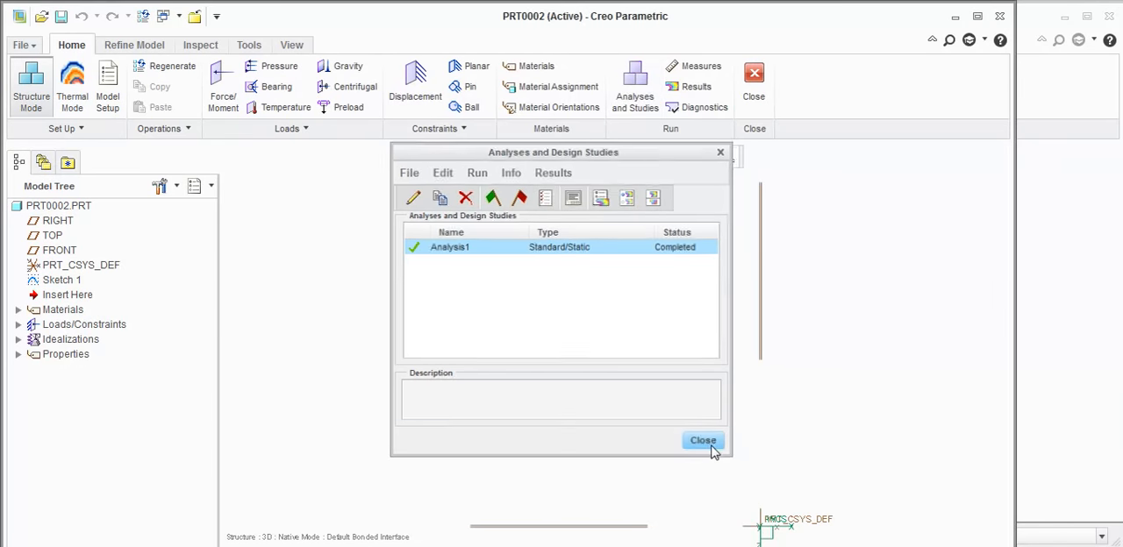
- Open the definition of the FE30 material assigned to the beam and examine its Young's modulus
{"action": "left_click", "coordinate": [18, 309]}
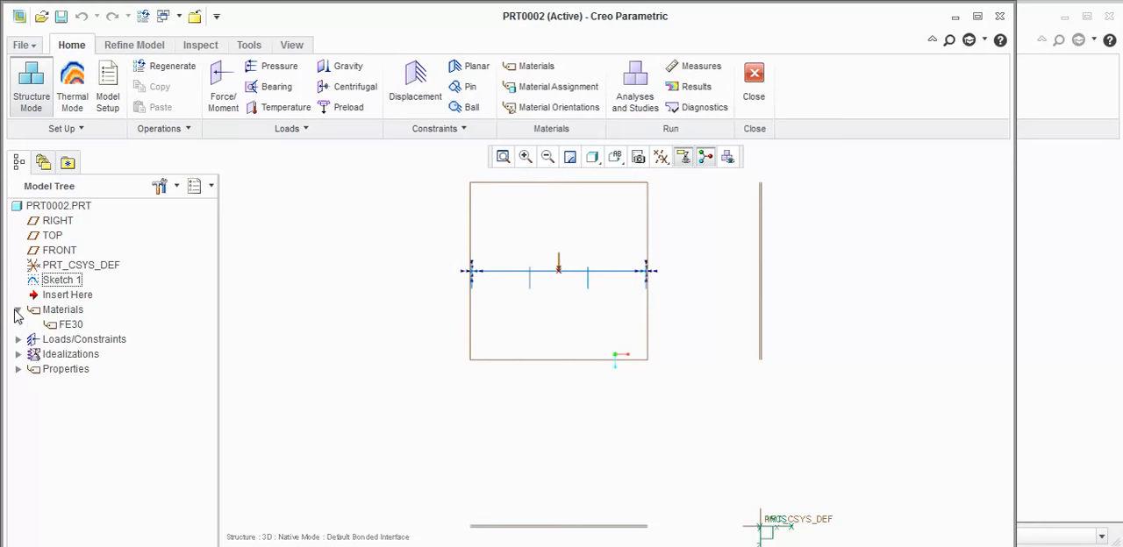
{"action": "left_click", "coordinate": [67, 325]}
{"action": "right_click", "coordinate": [69, 325]}
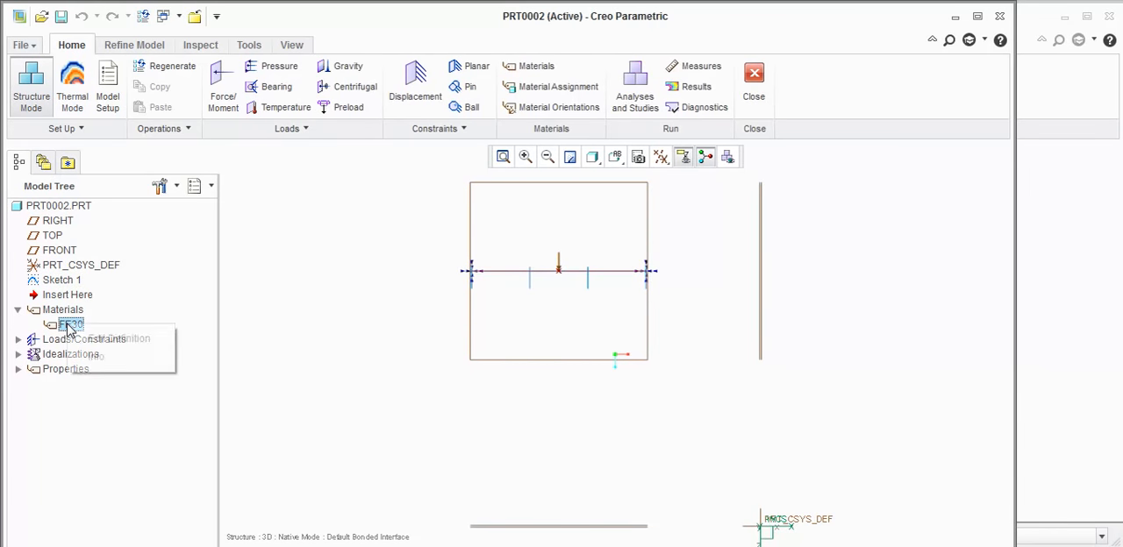
{"action": "left_click", "coordinate": [97, 337]}
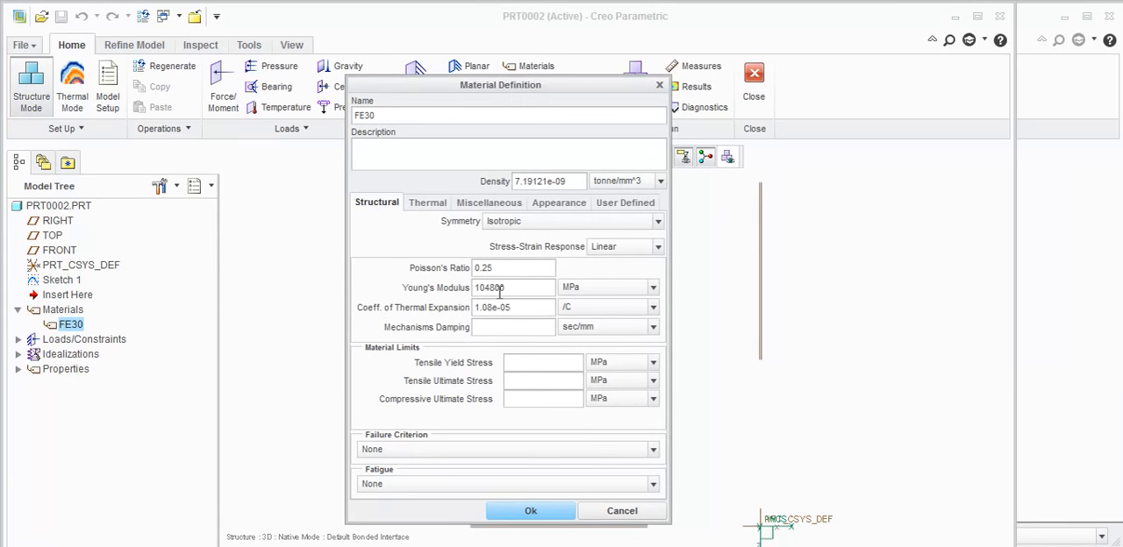
{"action": "left_click_drag", "start_coordinate": [515, 291], "coordinate": [378, 263]}
{"action": "left_click_drag", "start_coordinate": [525, 285], "coordinate": [428, 263]}
{"action": "left_click_drag", "start_coordinate": [508, 286], "coordinate": [444, 272]}
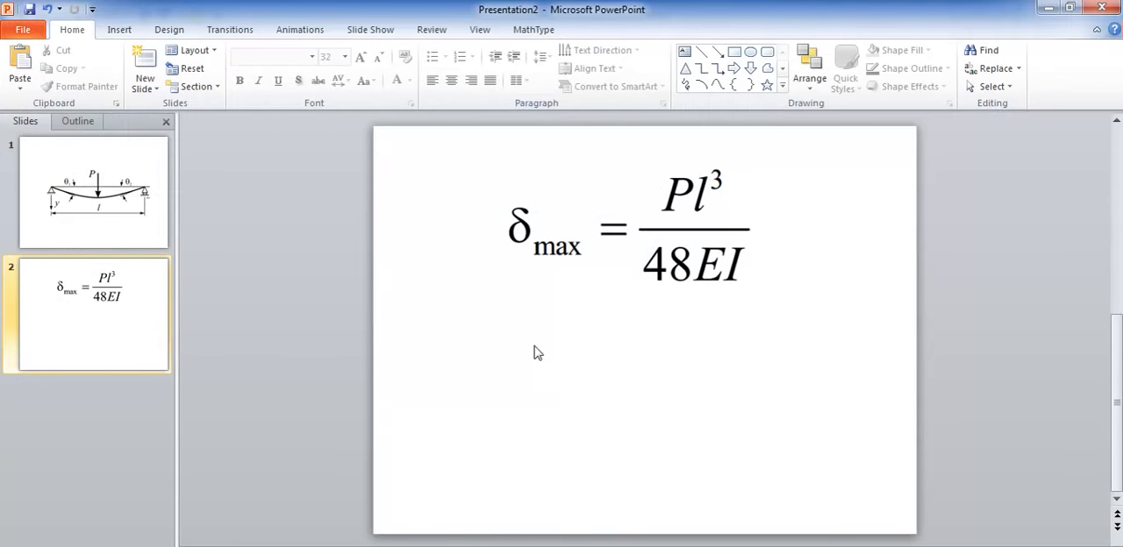
- Switch to PowerPoint to examine the loaded beam diagram and the maximum deflection formula, and return to Creo
{"action": "left_click", "coordinate": [140, 240]}
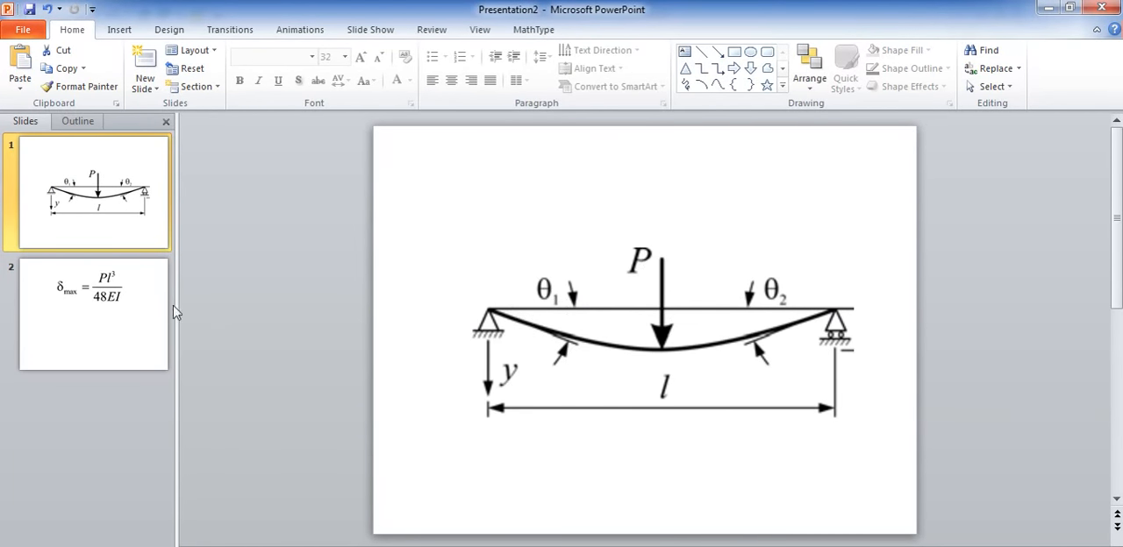
{"action": "left_click", "coordinate": [139, 317]}
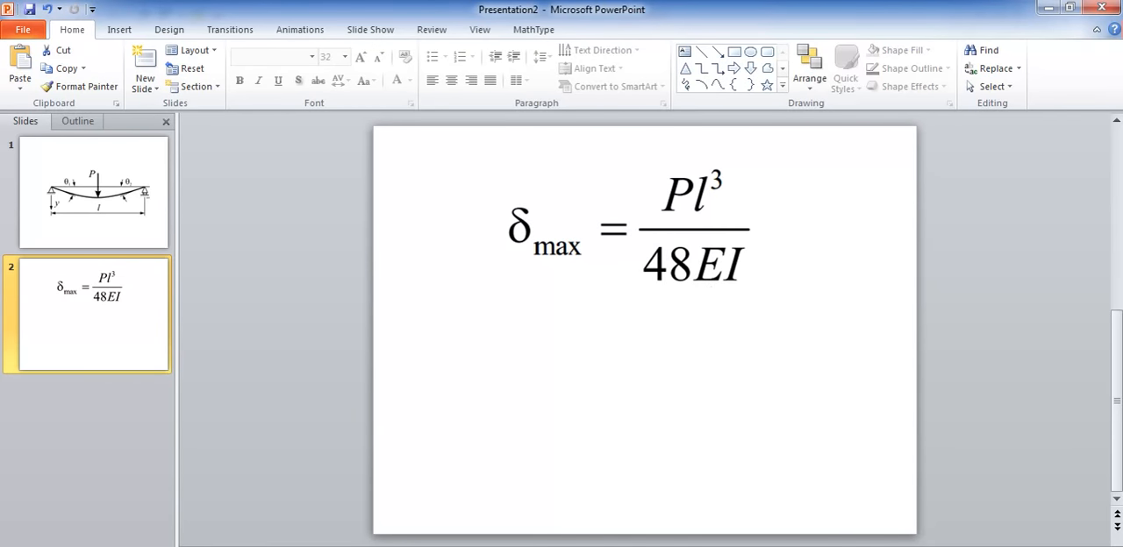
{"action": "left_click", "coordinate": [531, 546]}
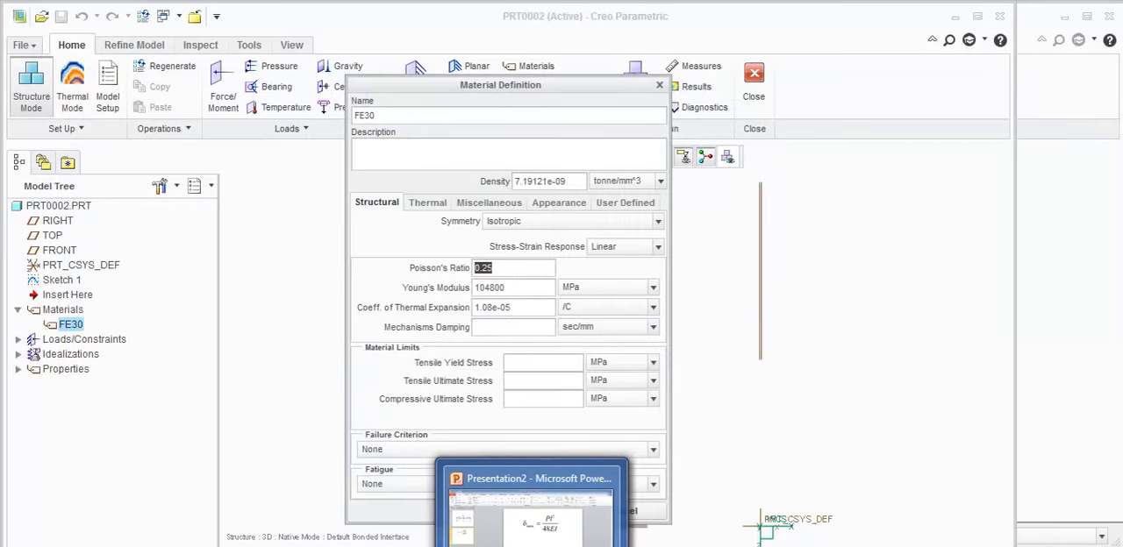
- Check the Young's modulus of FE30 for the deflection formula and close the material definition without changes
{"action": "key", "text": "Tab"}
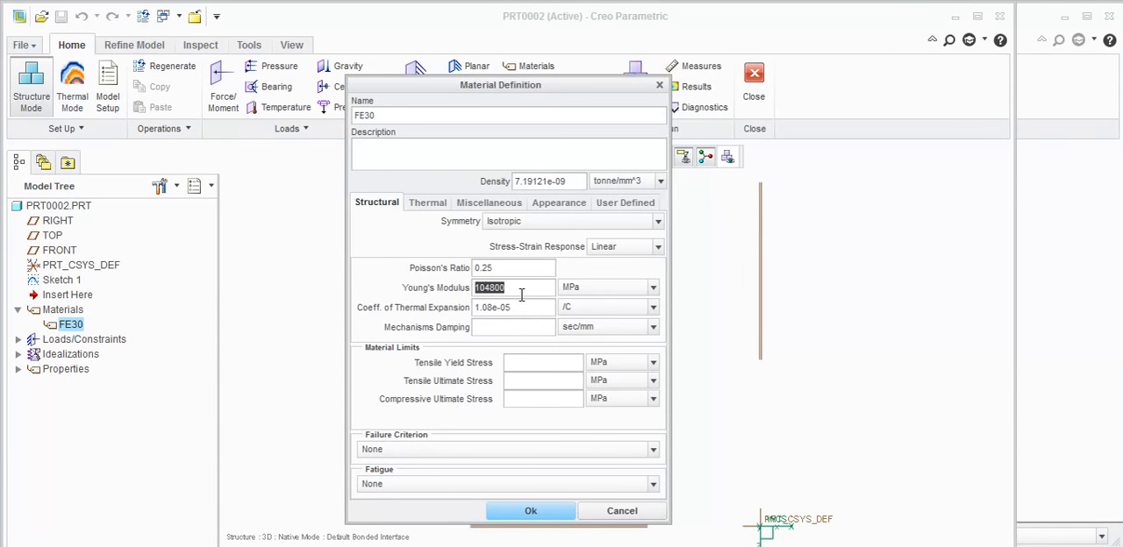
{"action": "left_click", "coordinate": [533, 546]}
{"action": "left_click", "coordinate": [625, 517]}
{"action": "left_click", "coordinate": [493, 327]}
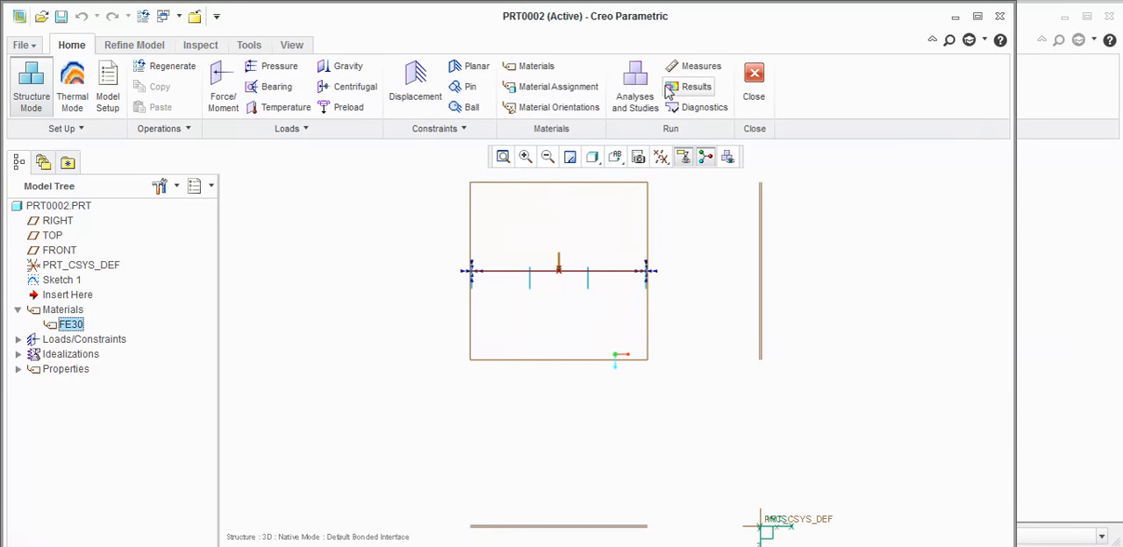
- Show a fringe result window for Analysis1 with von Mises stress in MPa and the deformed display at 10% scaling
{"action": "left_click", "coordinate": [638, 92]}
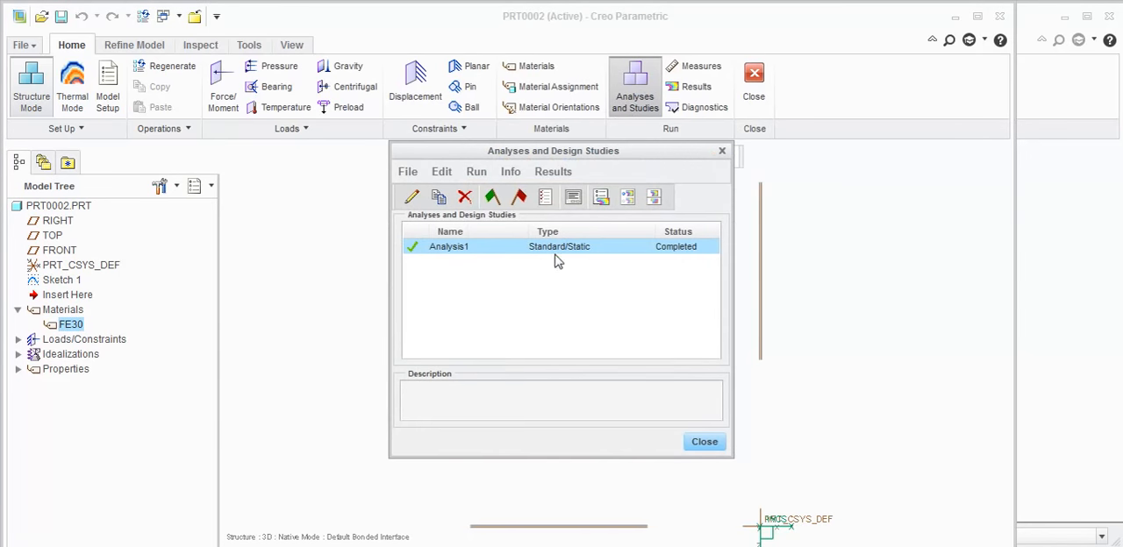
{"action": "left_click", "coordinate": [553, 173]}
{"action": "left_click", "coordinate": [589, 201]}
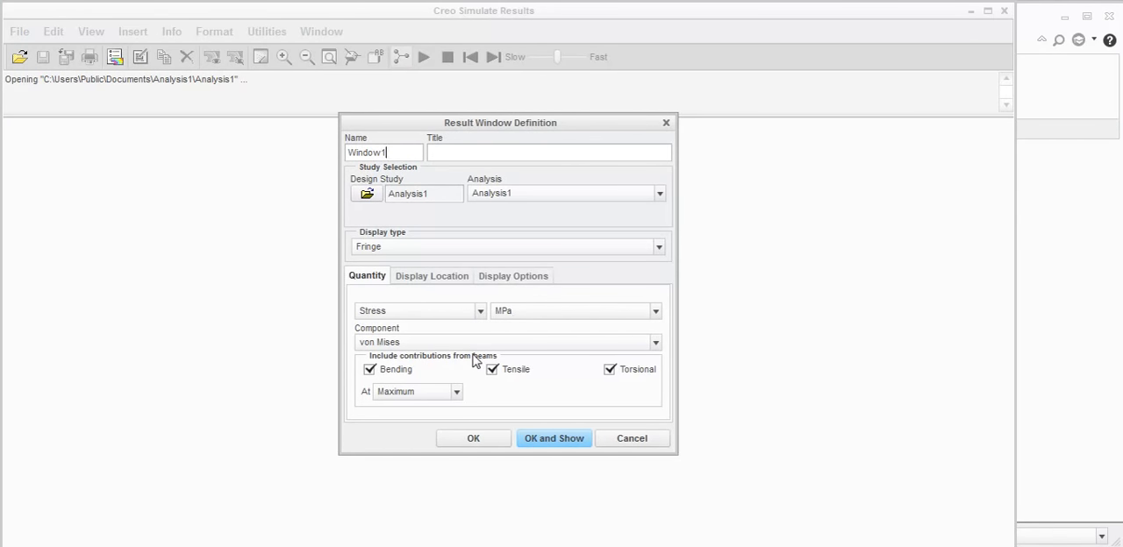
{"action": "left_click", "coordinate": [491, 279]}
{"action": "left_click", "coordinate": [513, 301]}
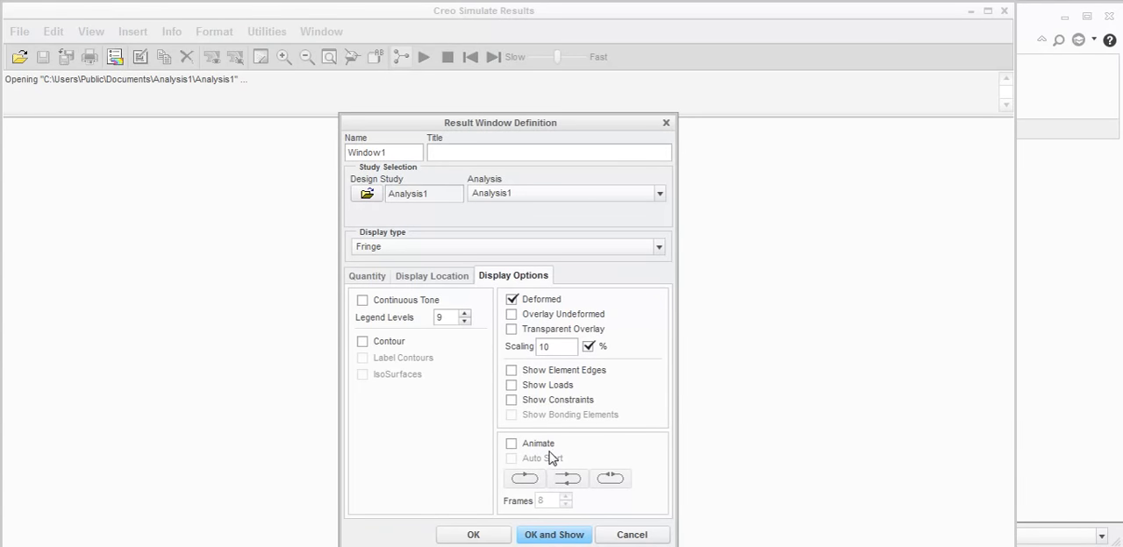
{"action": "left_click", "coordinate": [554, 535]}
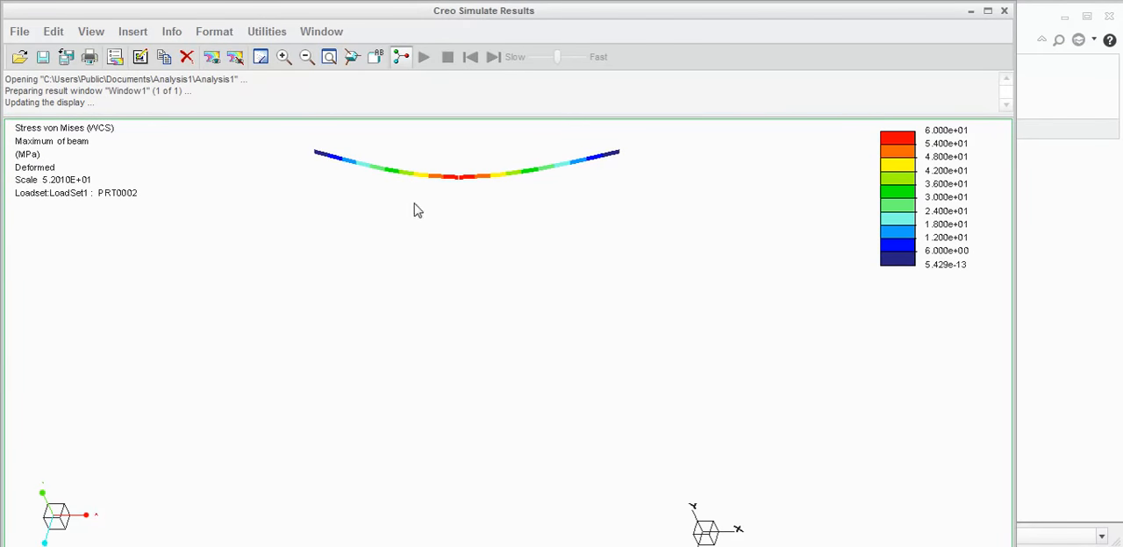